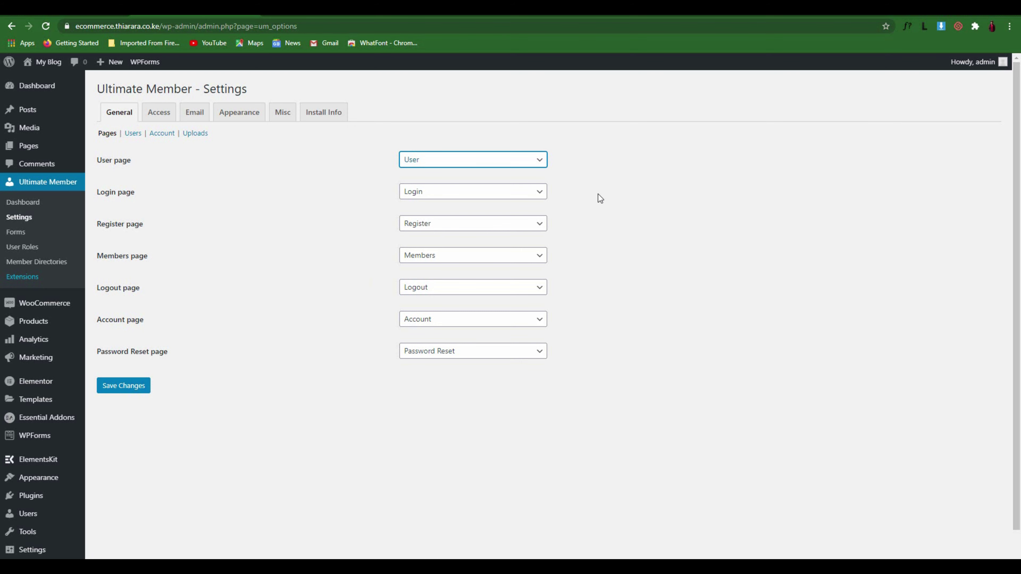
- Check which pages the blog's Ultimate Member User page dropdown offers; all fields show Home
click(500, 160)
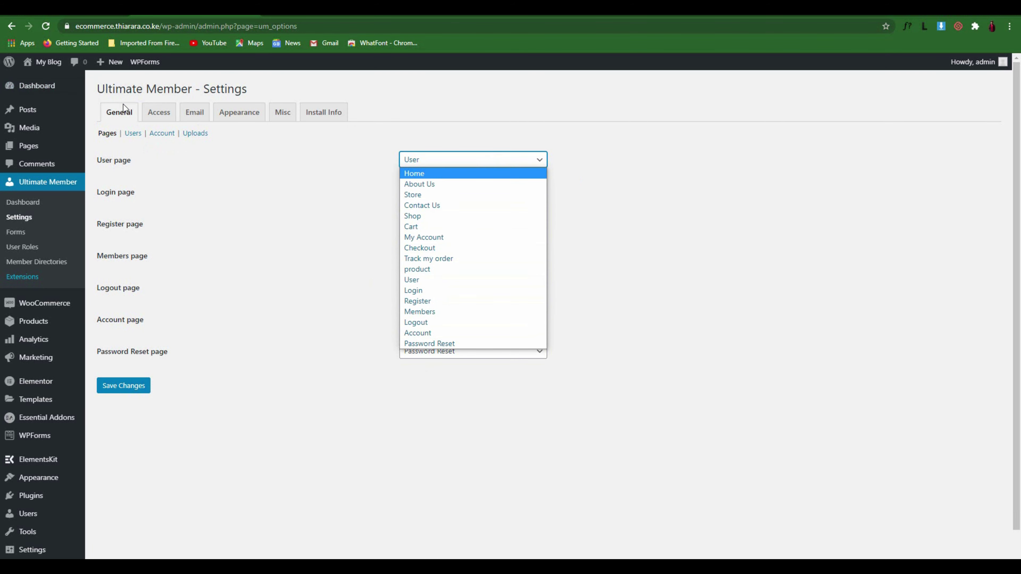
click(387, 167)
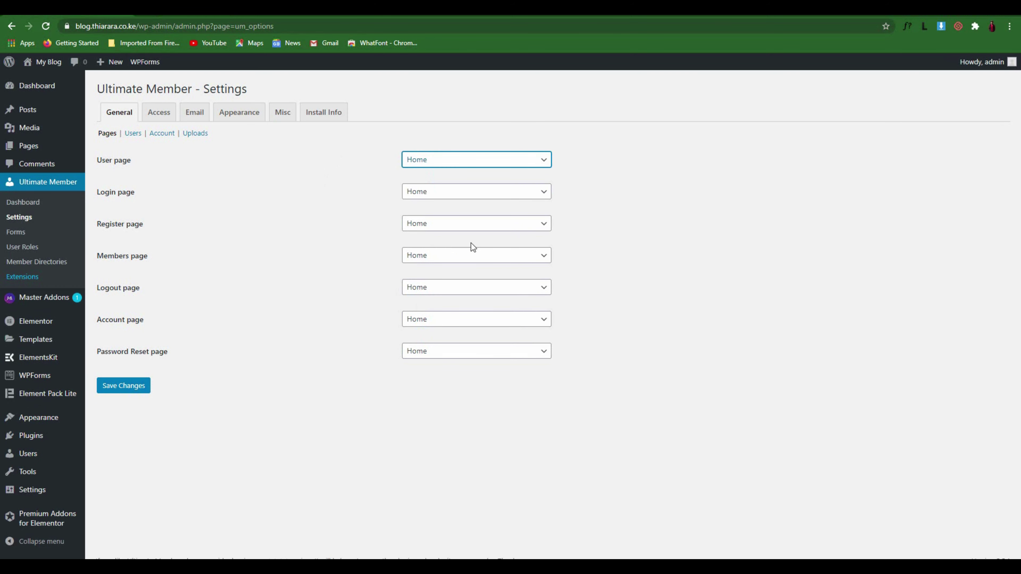
click(428, 159)
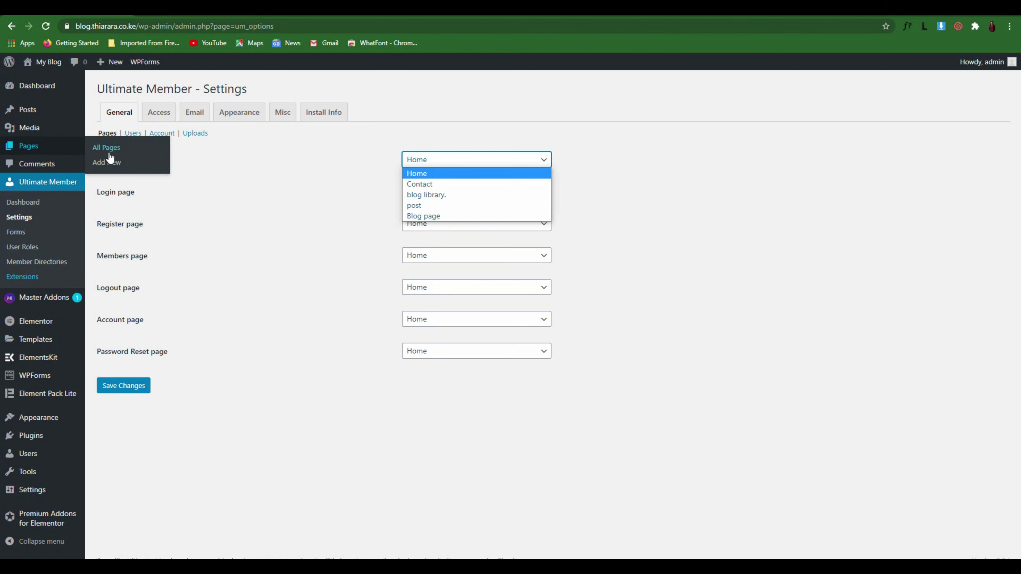
- From the All Pages list, open Ultimate Member Settings in a new browser tab
click(113, 148)
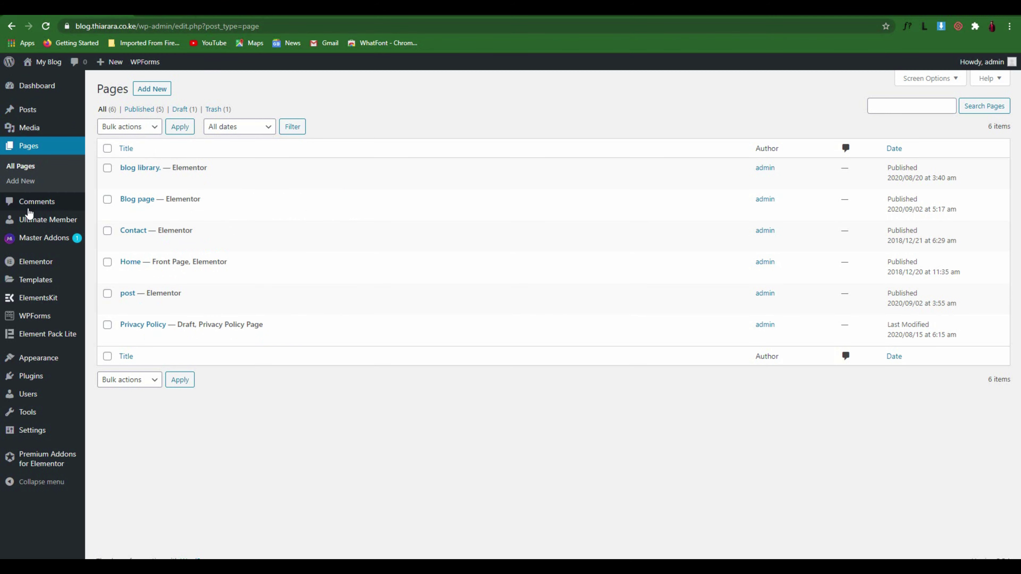
mouse_move(45, 225)
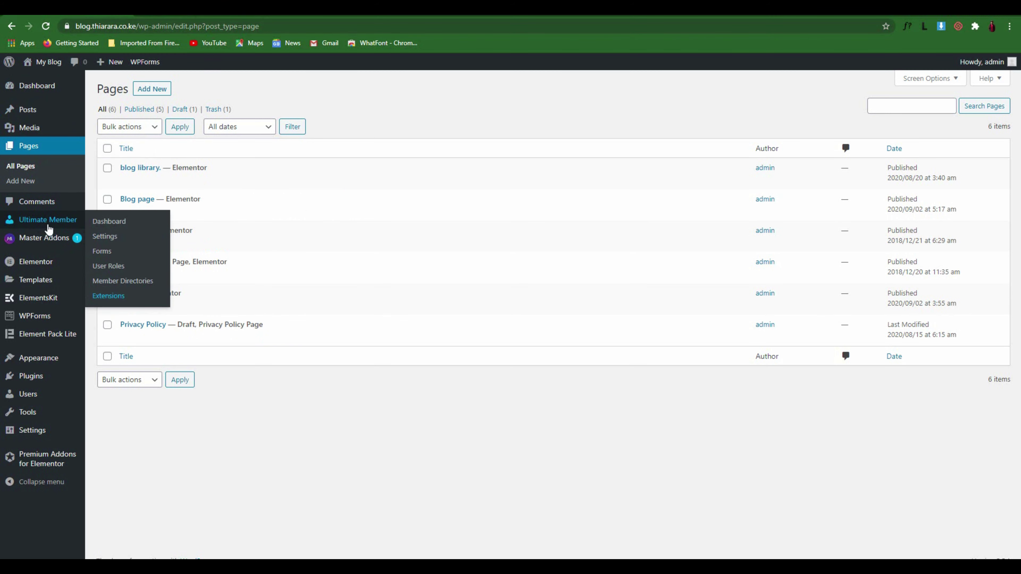
right_click(104, 240)
click(131, 246)
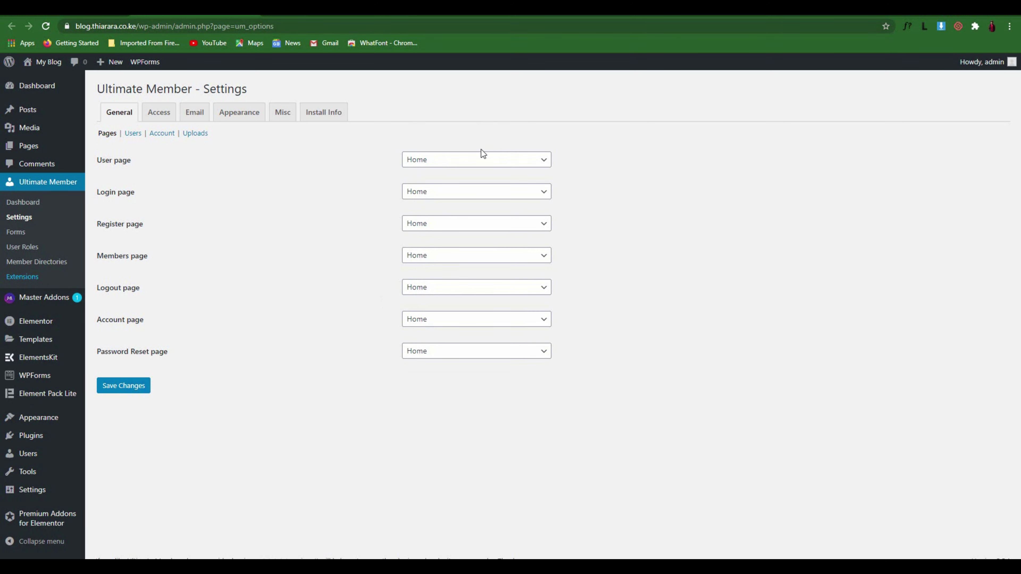
- Highlight the User page label while explaining, then go back to the Pages list
drag(142, 168, 96, 168)
click(164, 178)
click(29, 146)
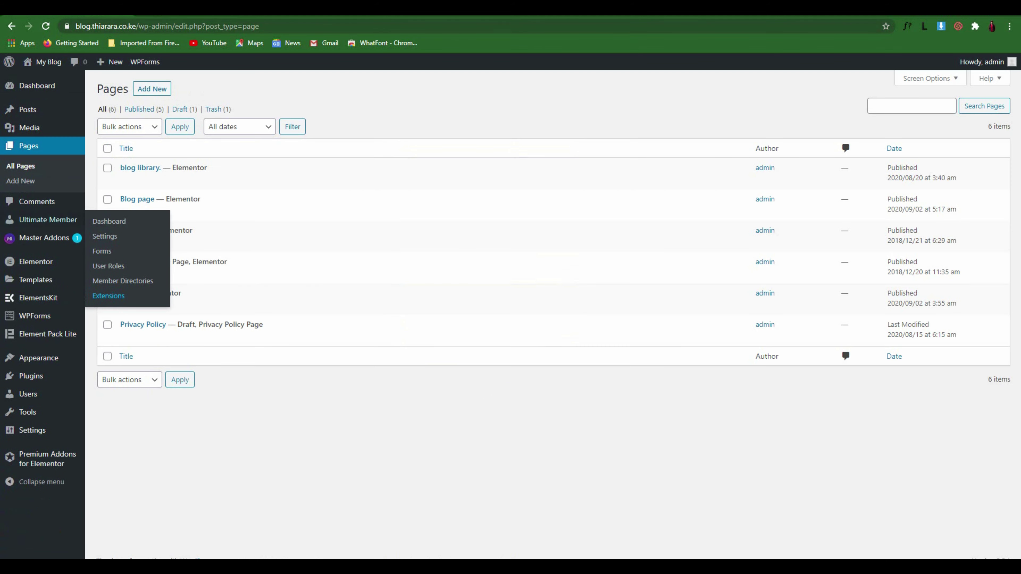
- Create and publish a page titled User containing [ultimatemember form_id="1142"]
click(162, 90)
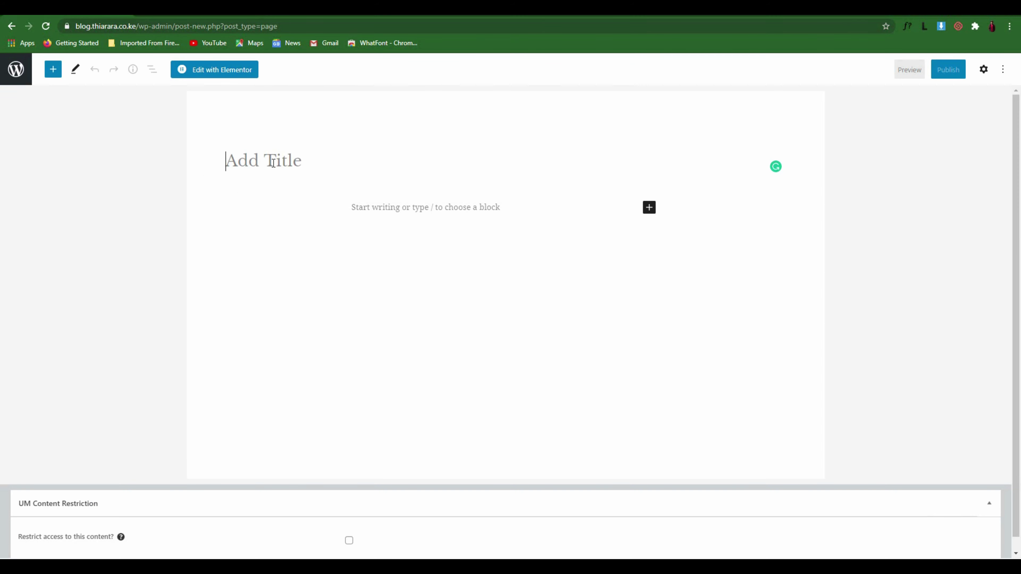
click(273, 163)
text(User)
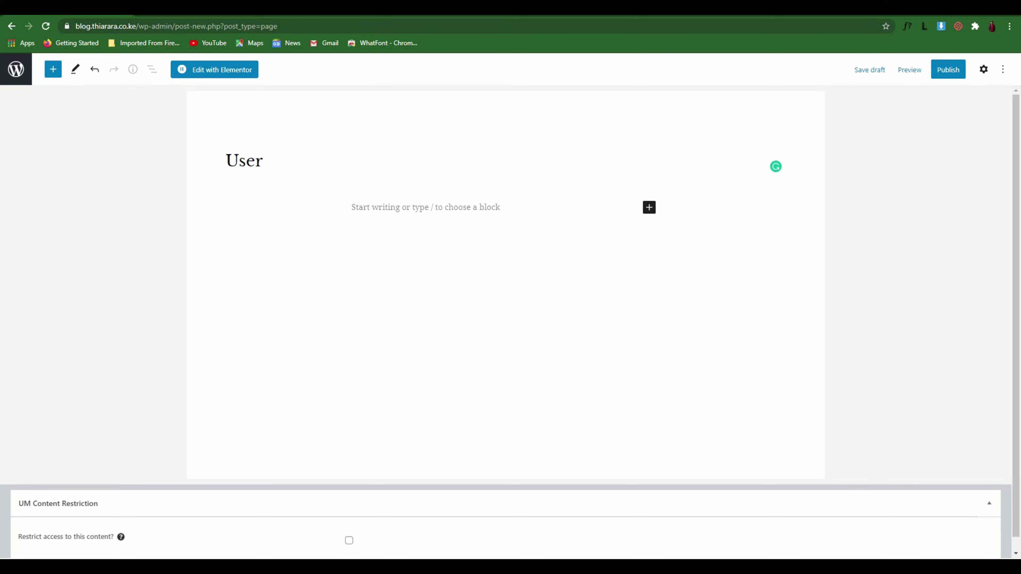
text([ultimatemember form_id="1142"])
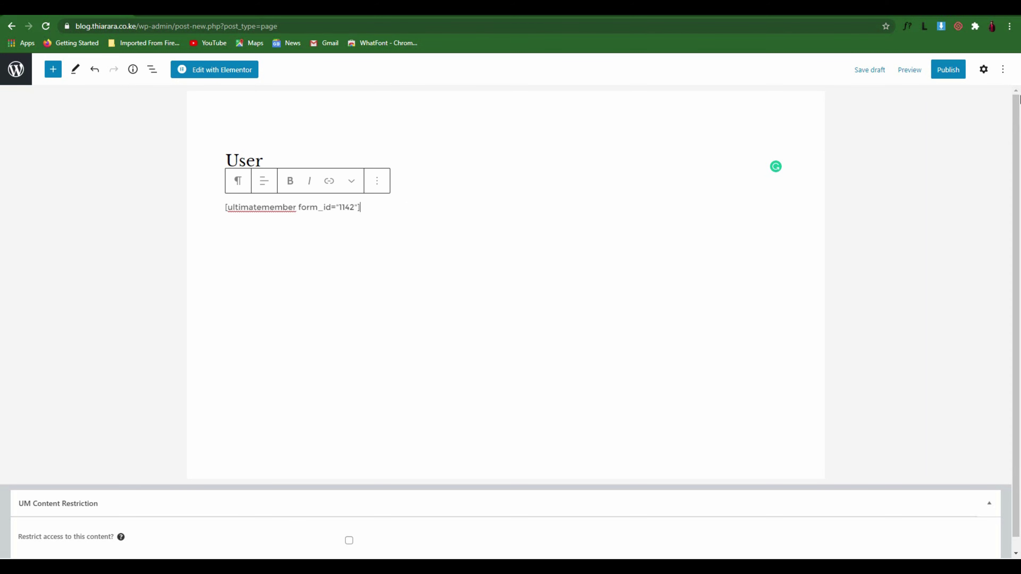
click(948, 69)
click(912, 70)
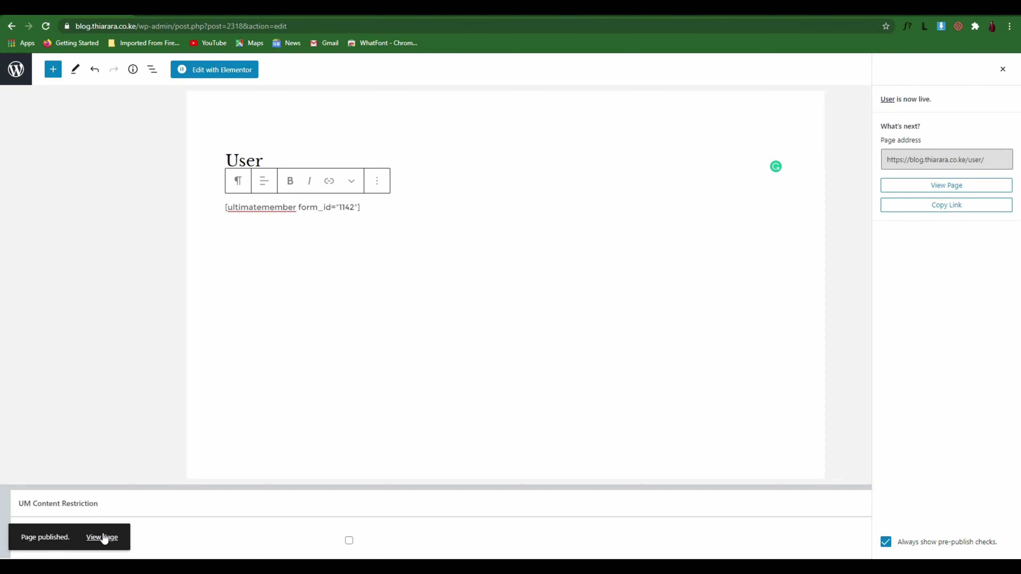
right_click(102, 538)
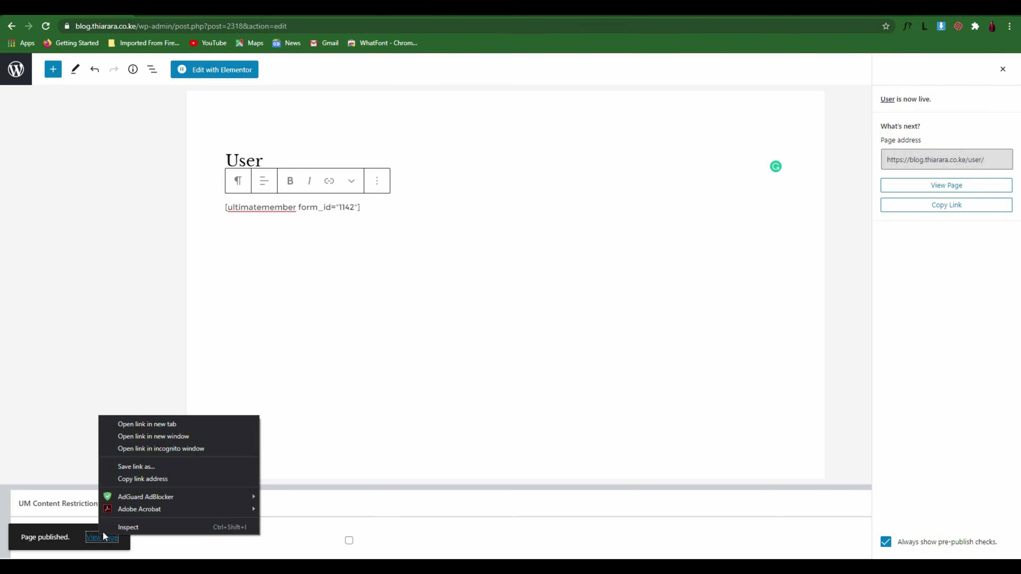
- Open the live User page at /user/ in a new tab
click(150, 423)
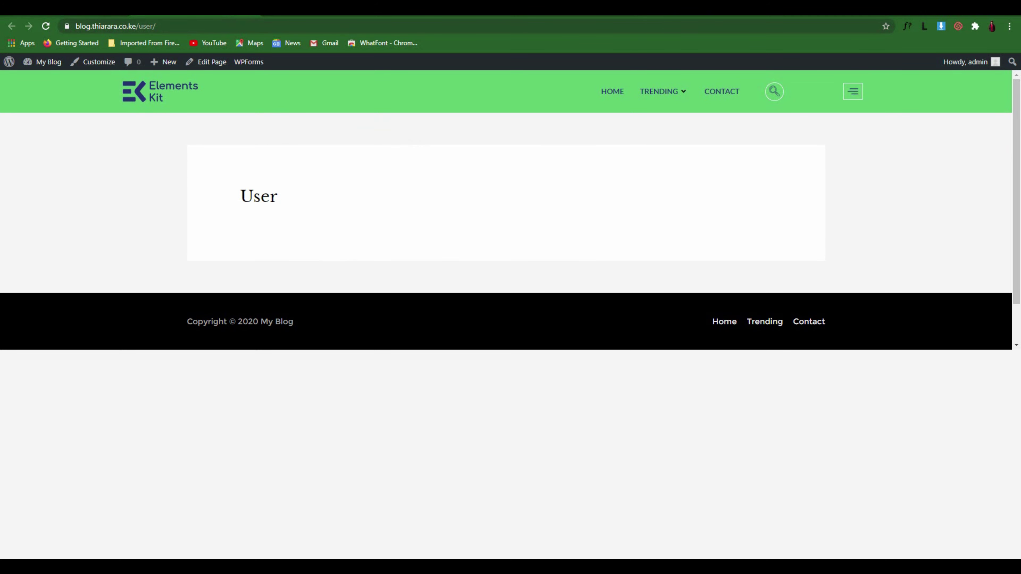
- Set Ultimate Member's User page setting to the new User page and save
click(305, 8)
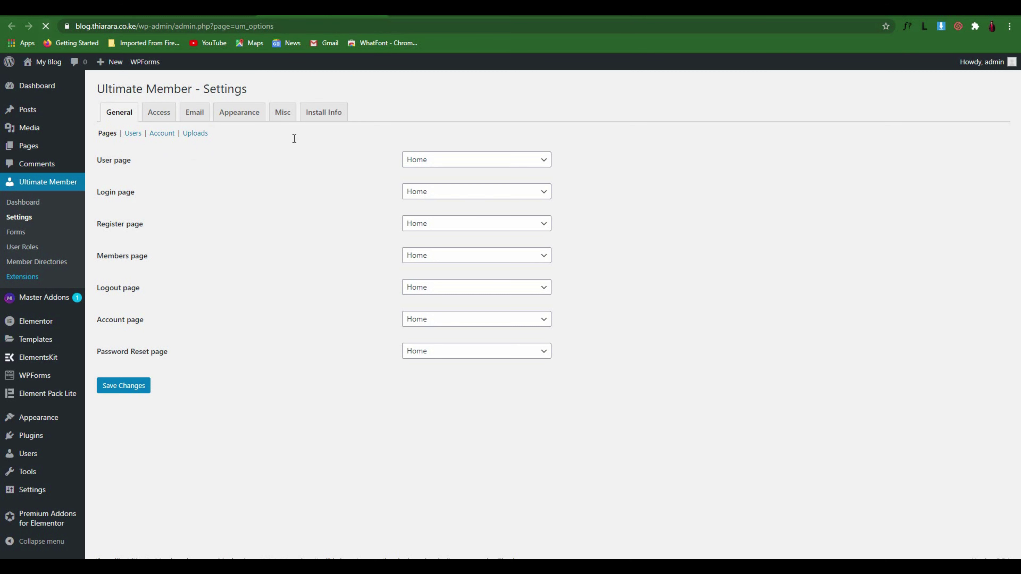
click(420, 163)
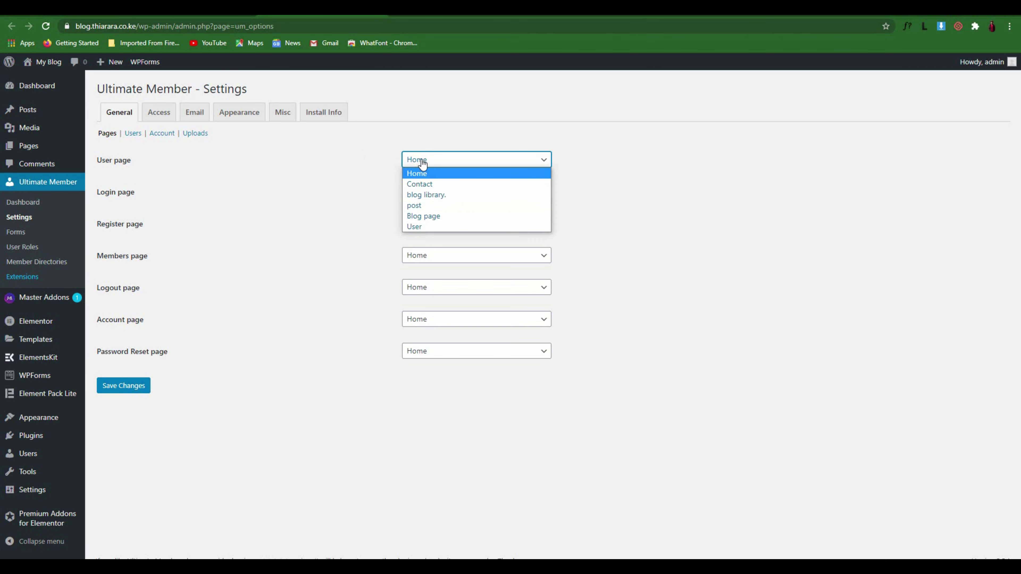
click(423, 228)
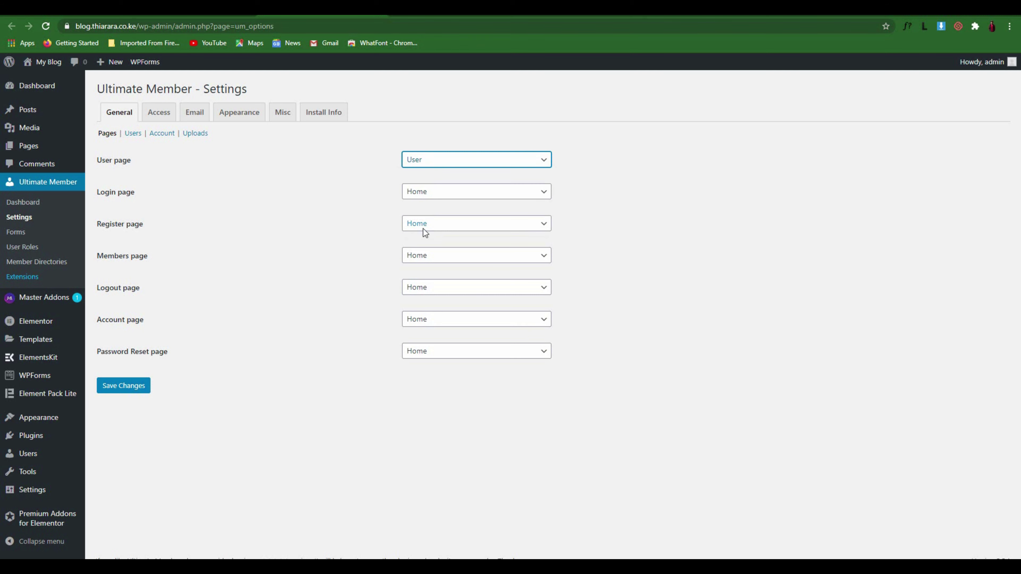
click(116, 390)
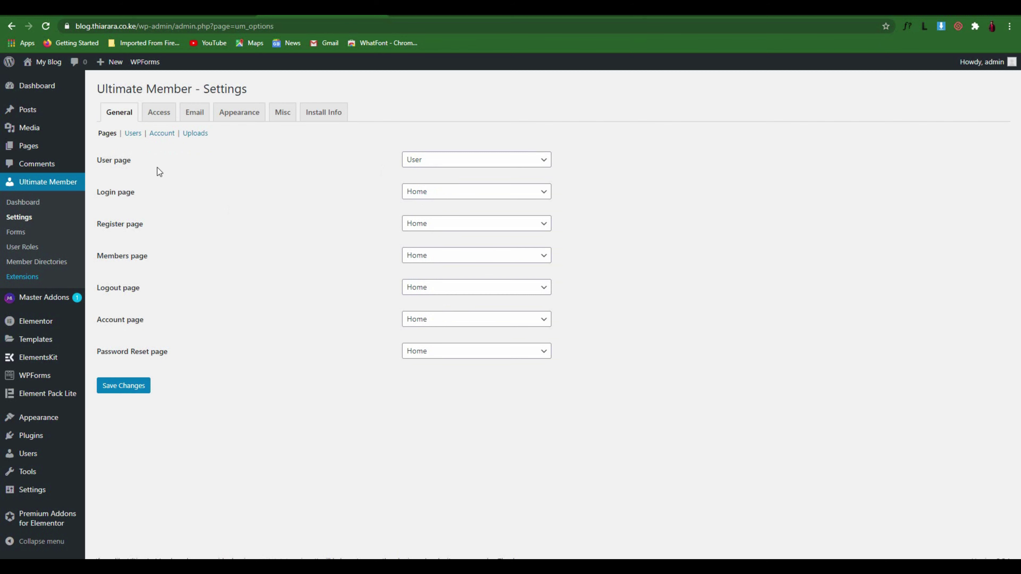
- Highlight the User page label, glance at the block library, and leave the editor
drag(155, 171, 98, 165)
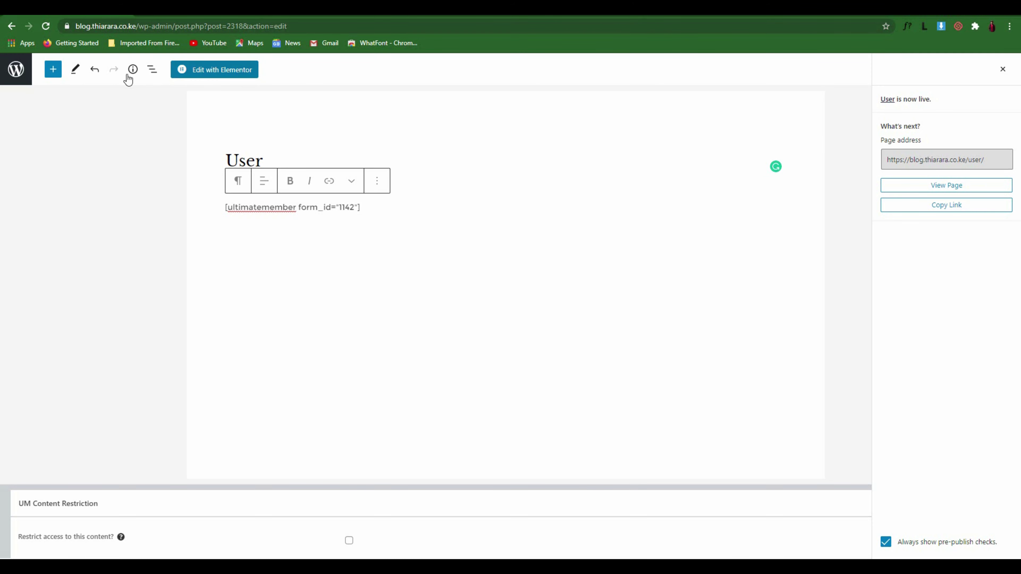
click(53, 71)
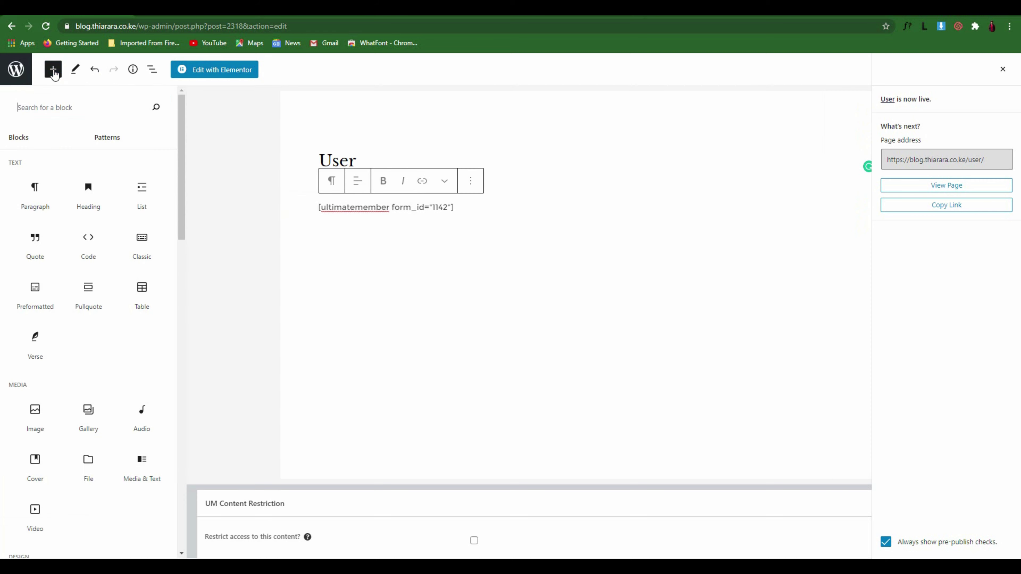
click(53, 71)
click(4, 79)
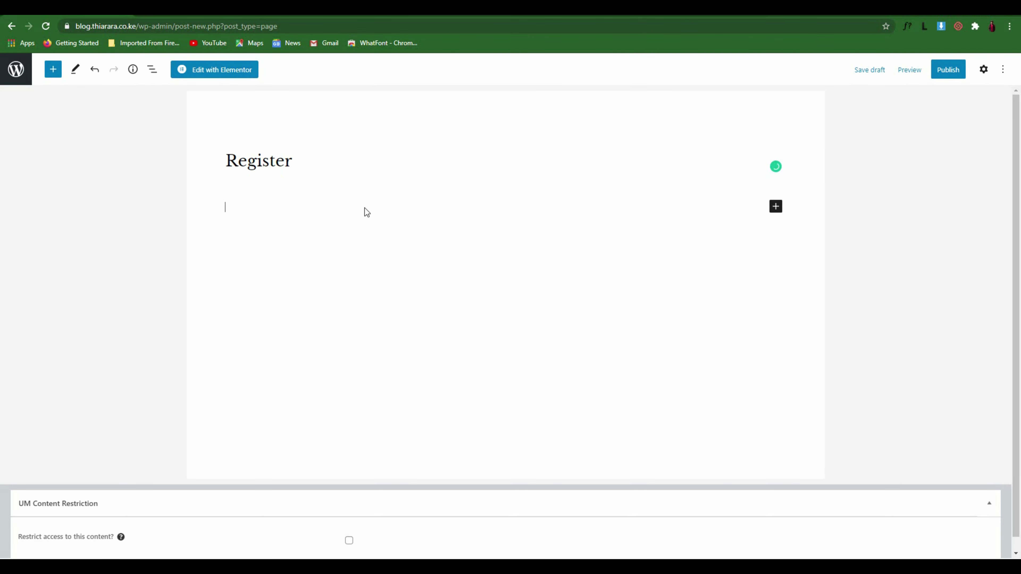
- Paste the [ultimatemember form_id="1140"] shortcode and publish the Register page
text([ultimatemember form_id="1140"])
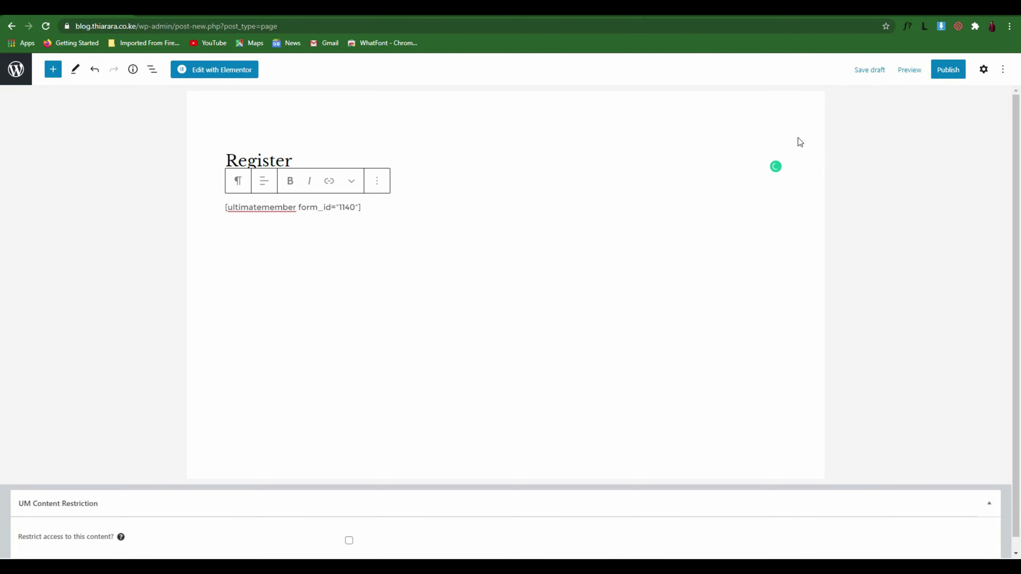
click(949, 70)
click(925, 70)
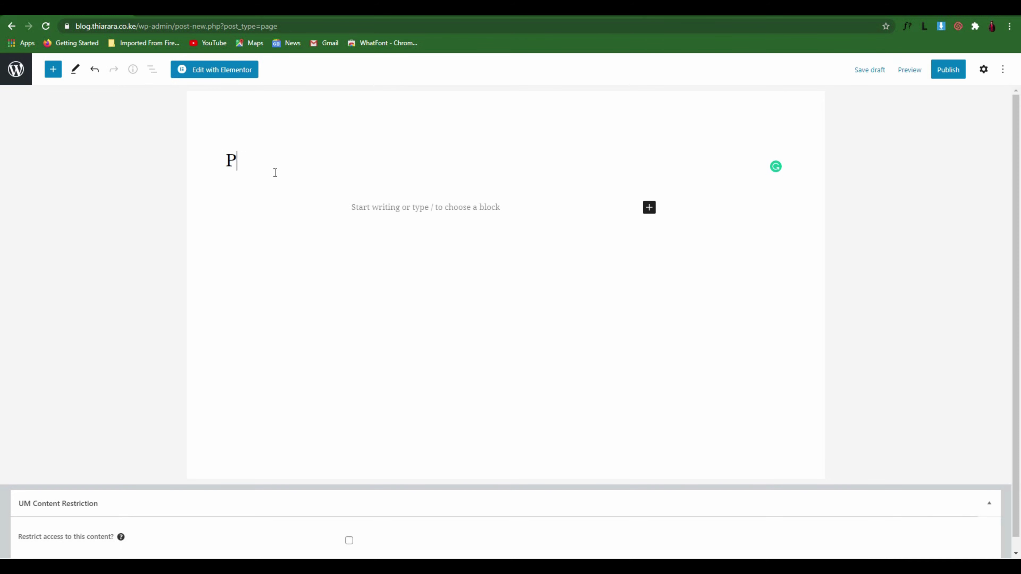
- Title the page Password Reset, paste [ultimatemember_password] in the body, and publish it
text(asswor)
text(d RESET)
click(404, 211)
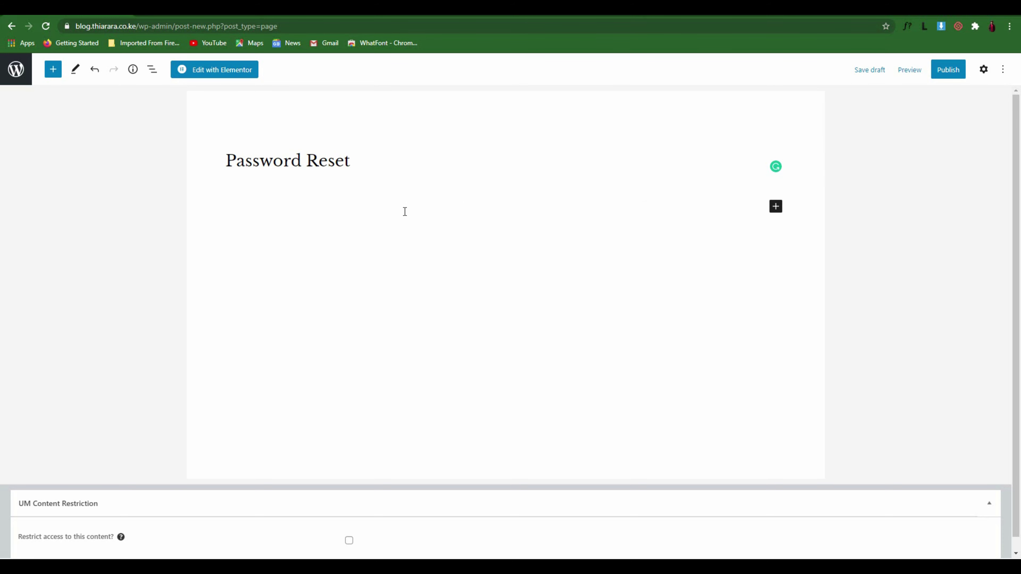
key(ctrl+v)
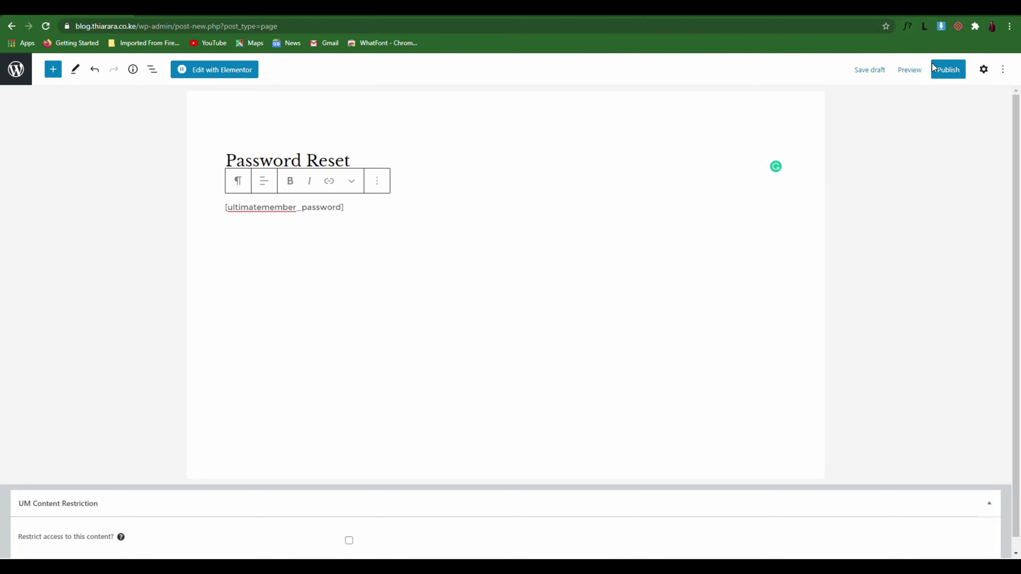
click(940, 70)
click(912, 71)
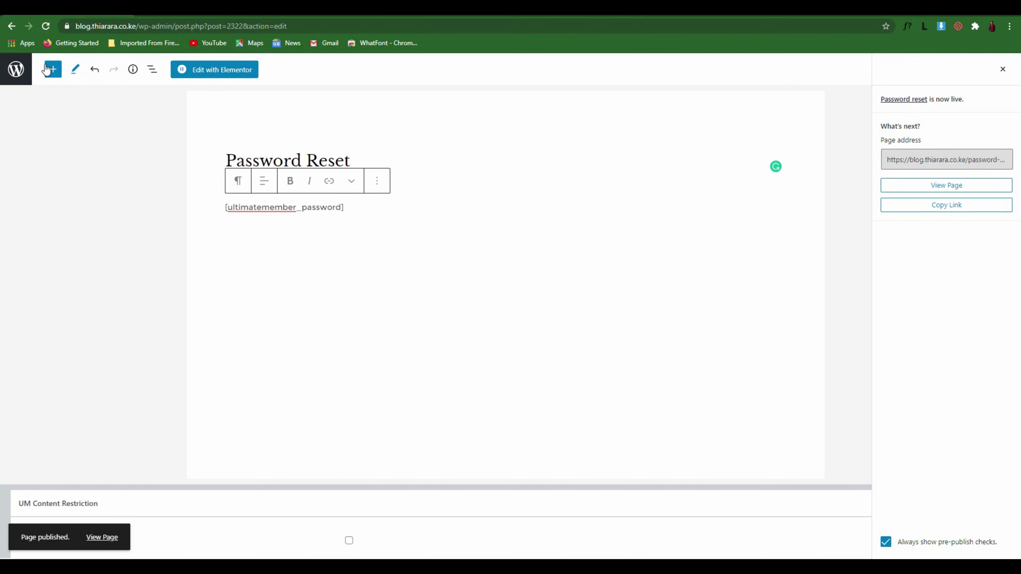
- Create and publish a page titled Member with [ultimatemember form_id="1143"]
click(20, 69)
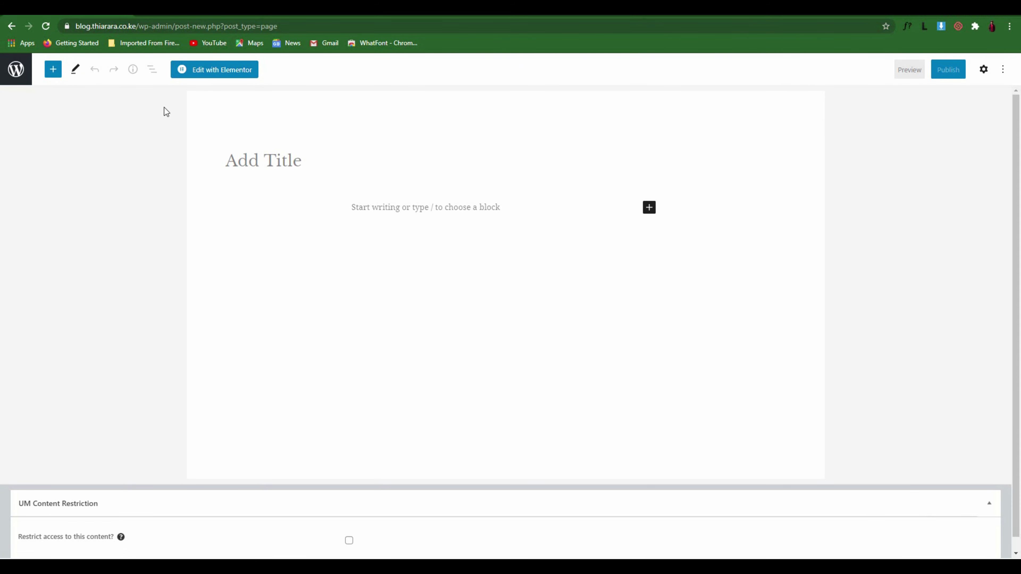
text(Memn)
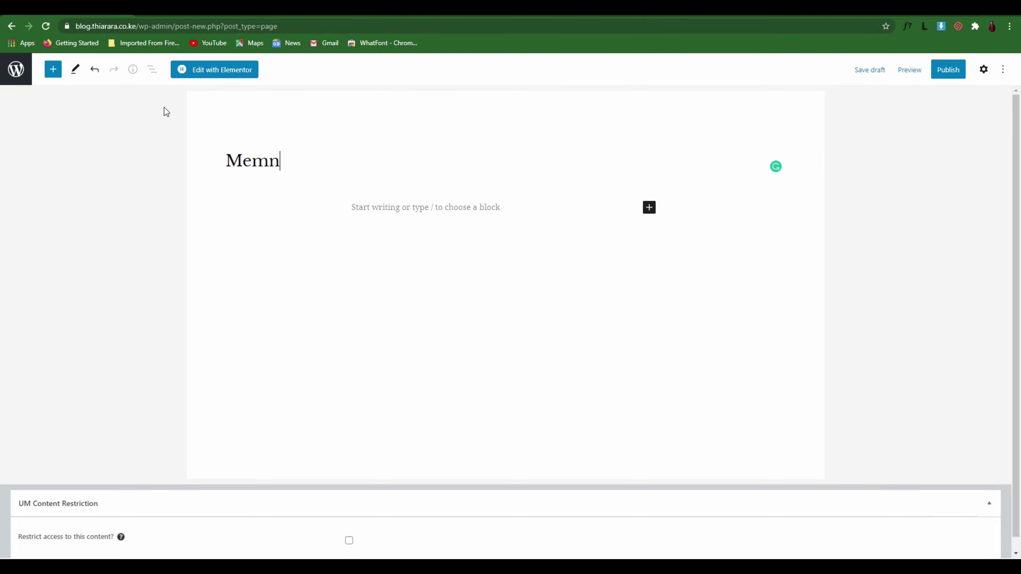
key(BackSpace)
text(ber)
click(376, 208)
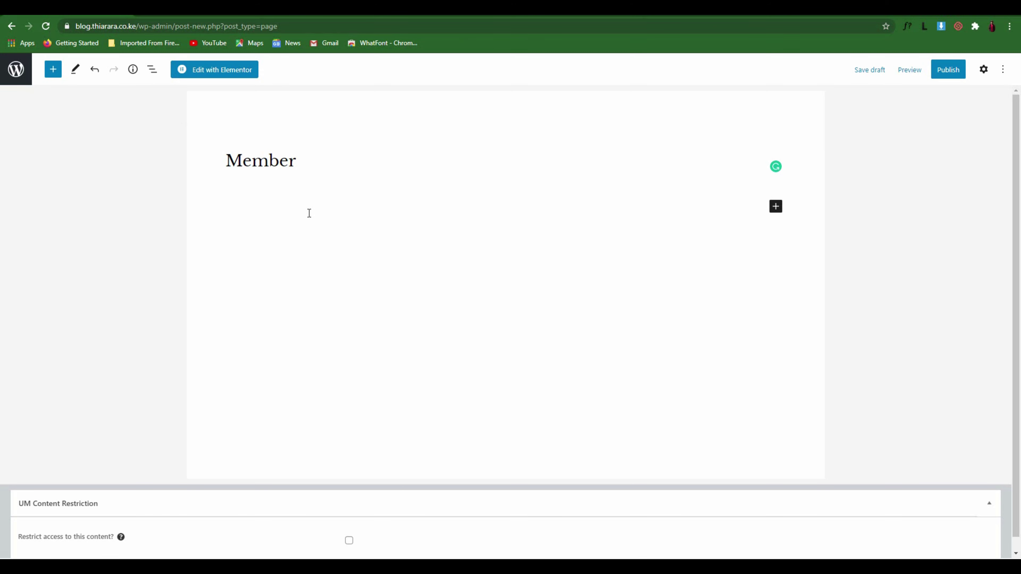
text([ultimatemember form_id="1143"])
click(940, 76)
click(914, 76)
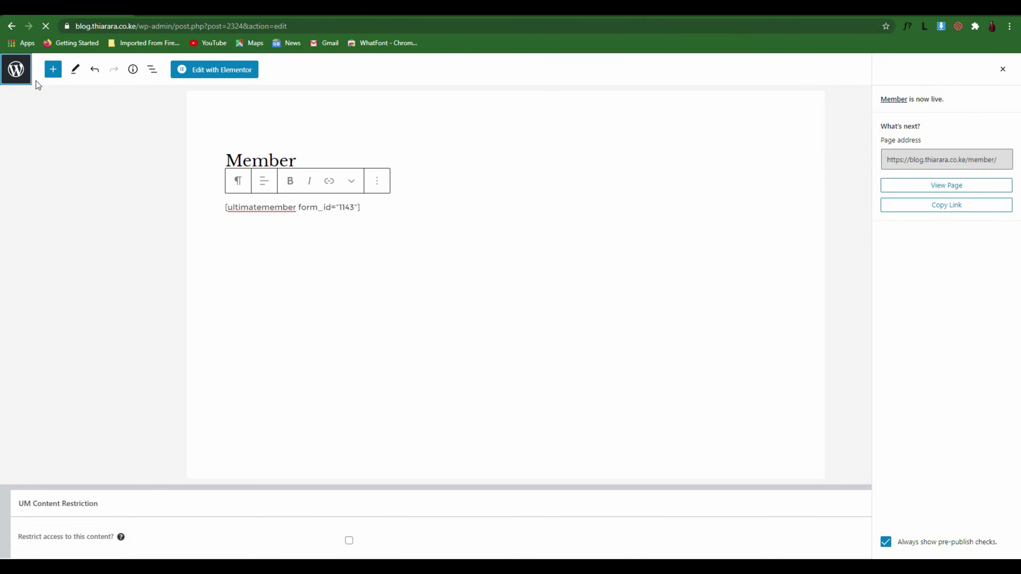
- Create and publish a page titled Login with [ultimatemember form_id="1141"]
text(Login)
click(382, 211)
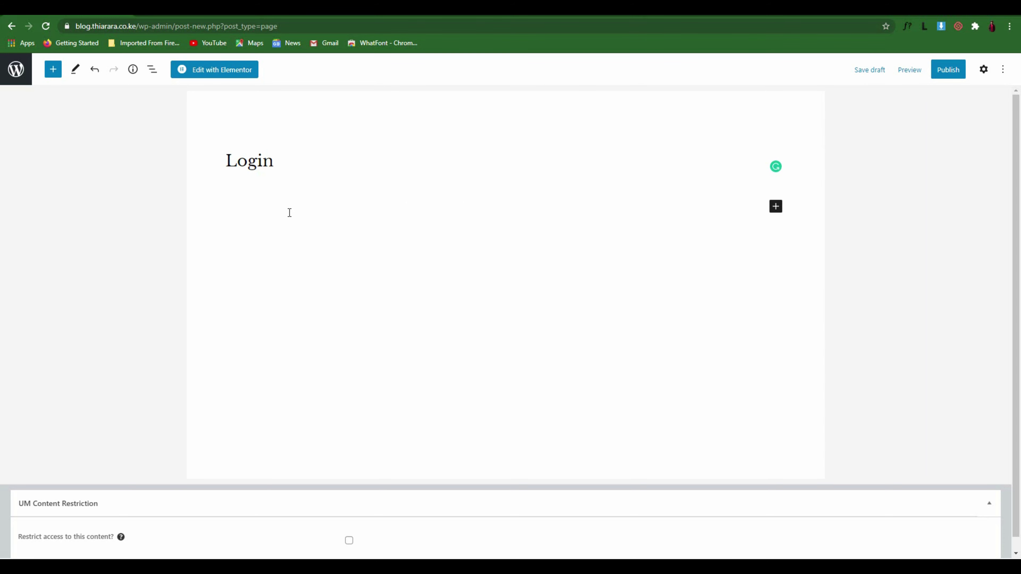
text([ultimatemember form_id="1141"])
click(948, 69)
click(910, 69)
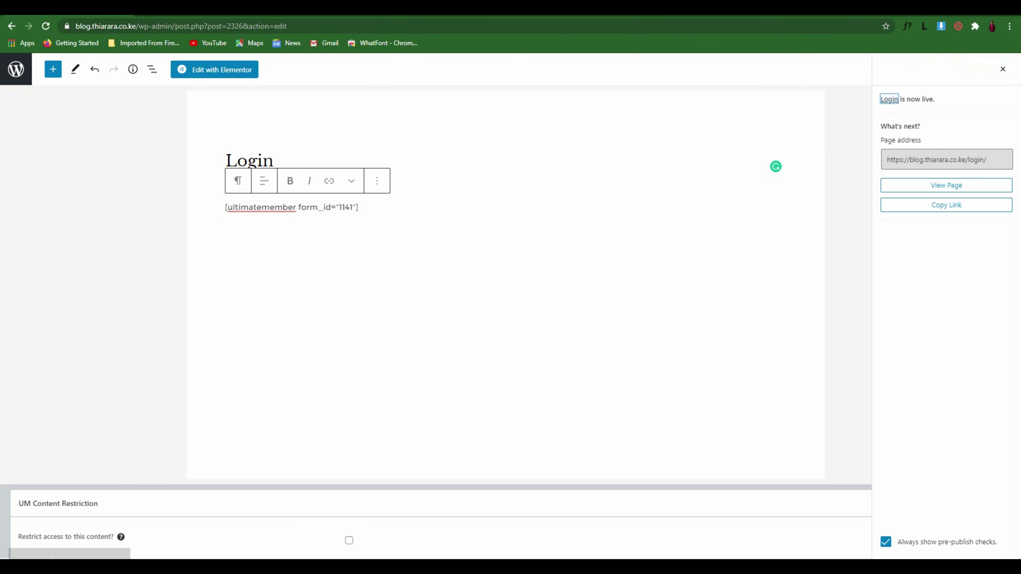
- Open the live Login page in a new tab, then return to its editor
right_click(97, 538)
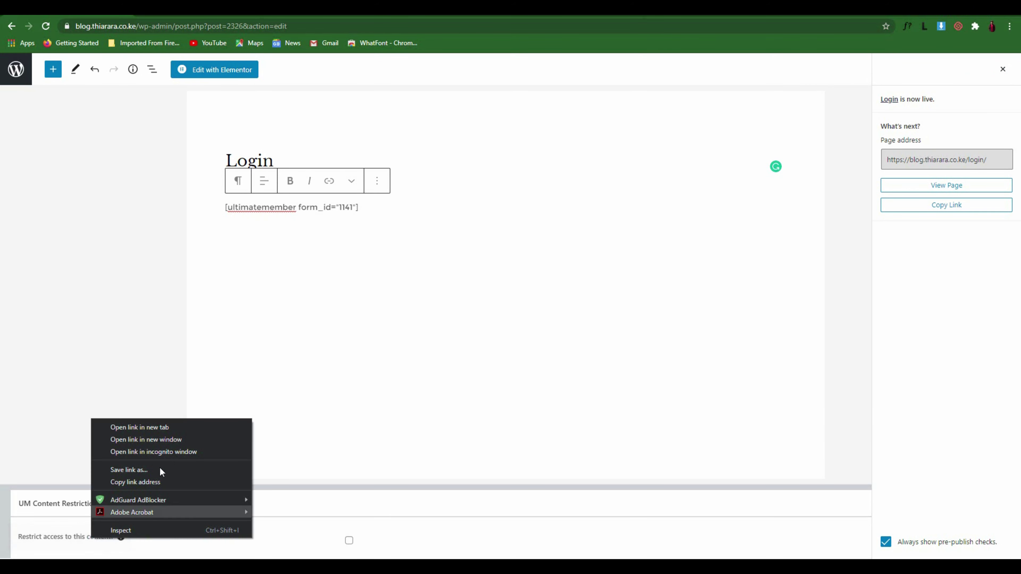
click(153, 428)
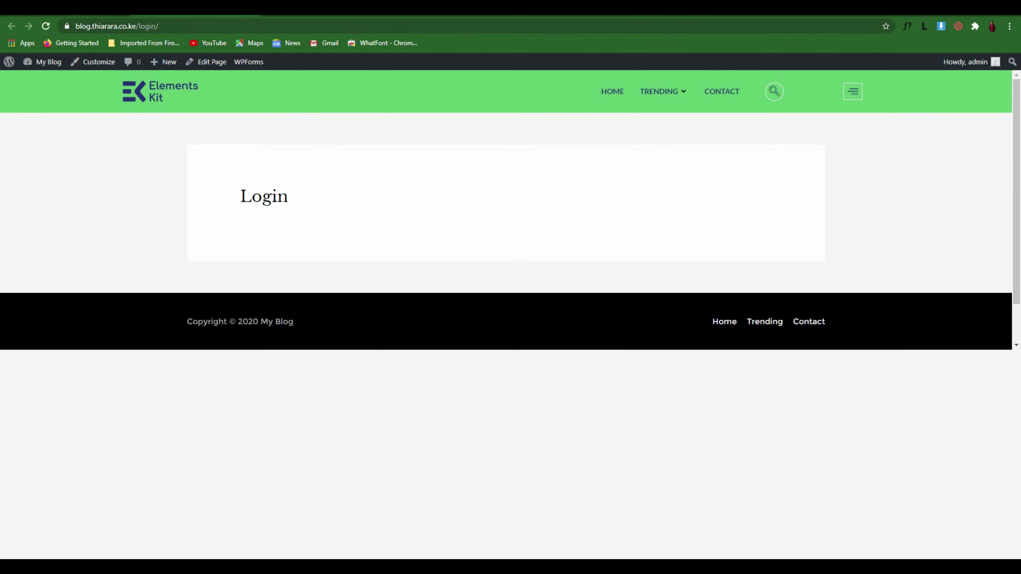
click(294, 14)
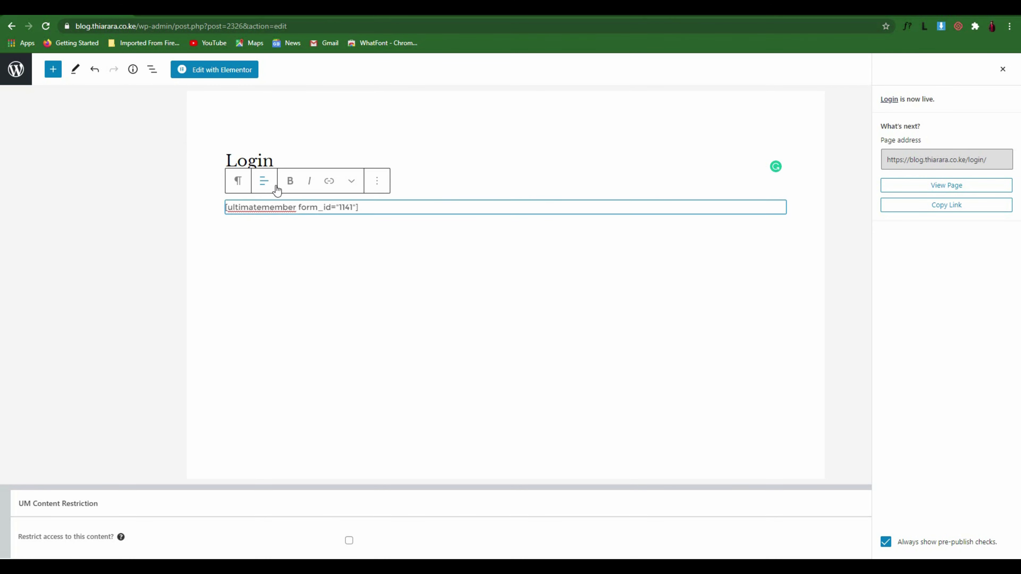
- Publish an Account page with [ultimatemember_account], then return to the Ultimate Member settings tab
click(30, 78)
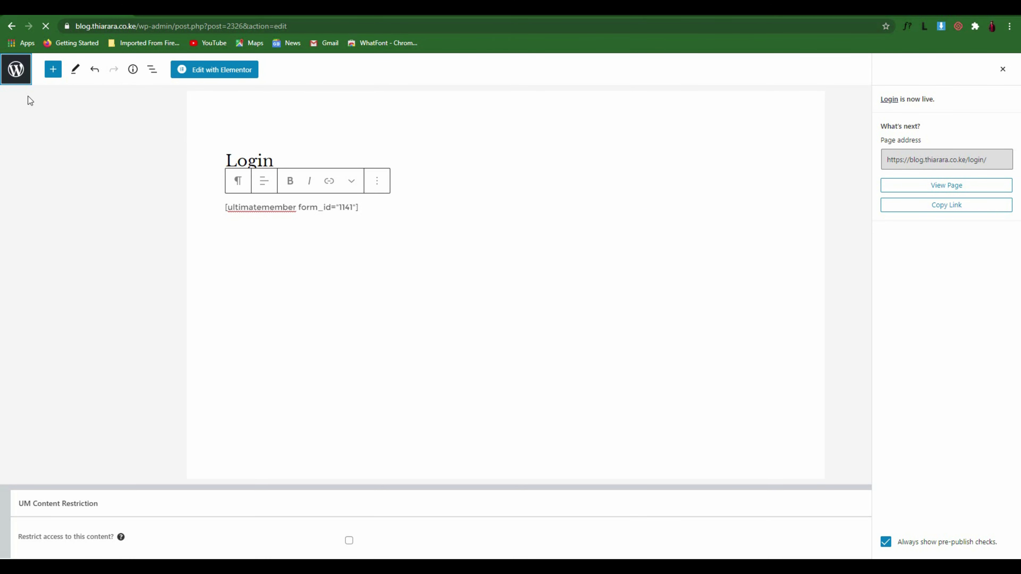
text(ccount)
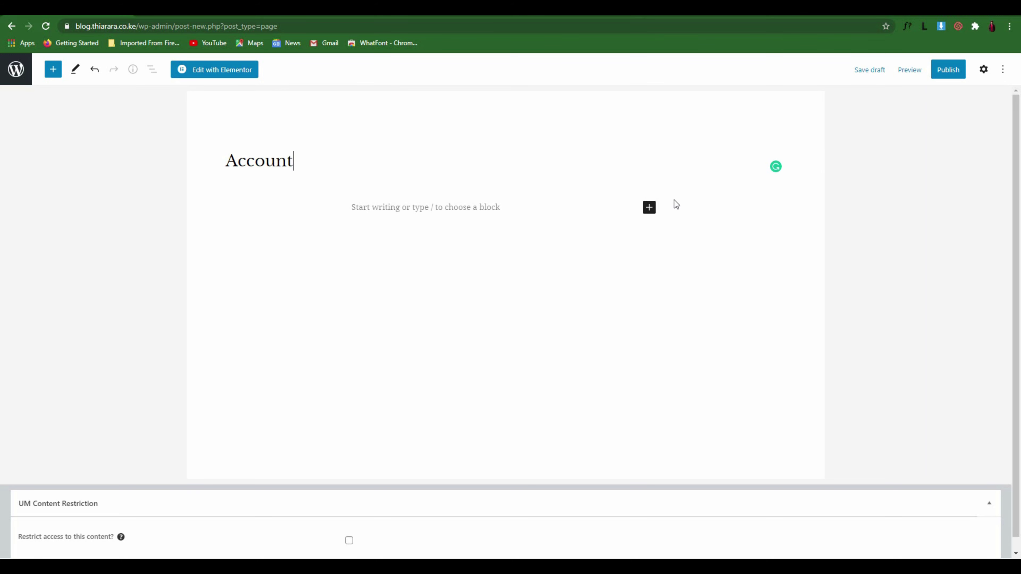
click(467, 210)
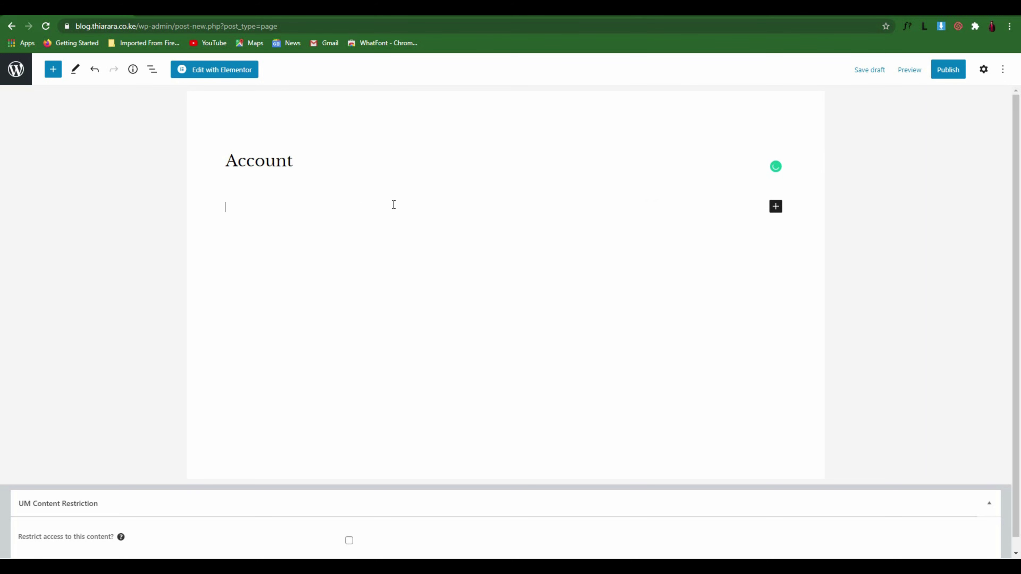
text([ultimatemember_account])
click(949, 72)
click(943, 72)
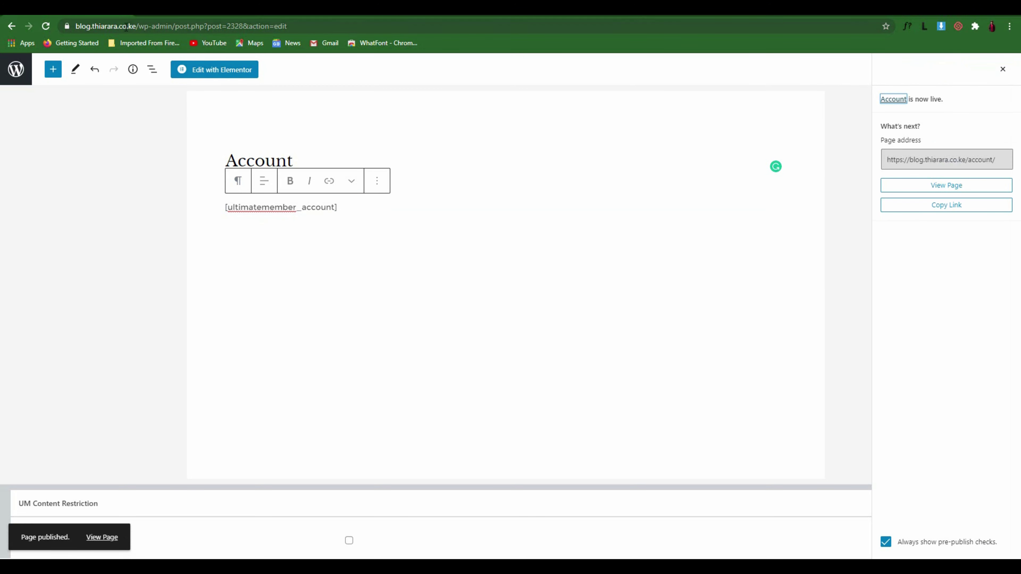
click(289, 8)
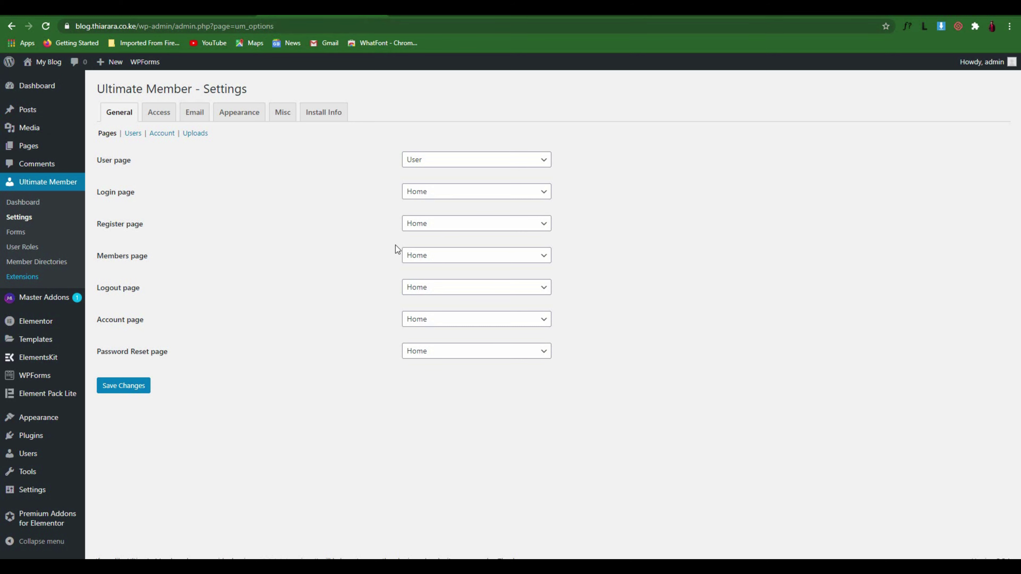
- Assign the Login and Register pages to the Login and Register page slots
click(436, 193)
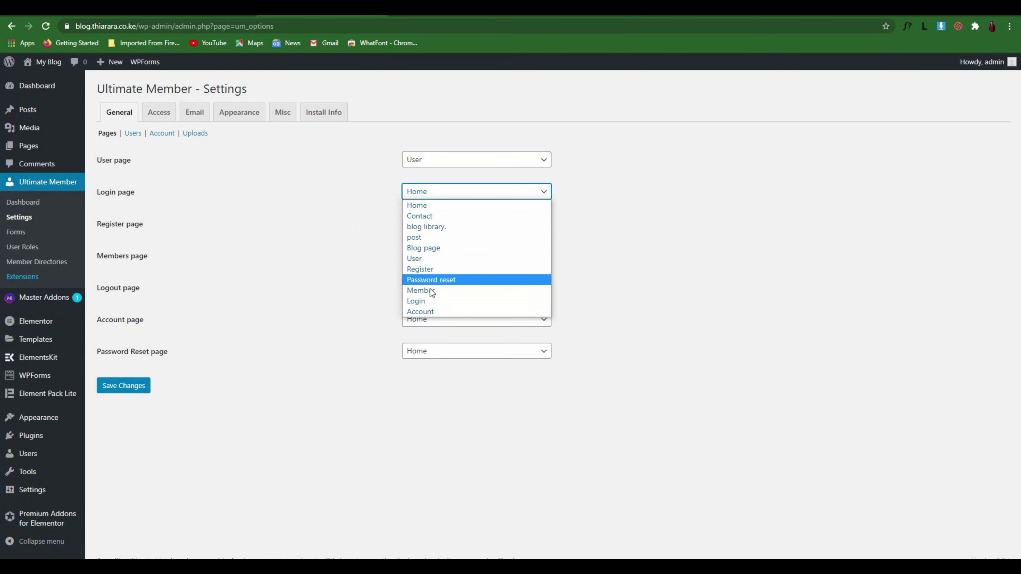
click(430, 301)
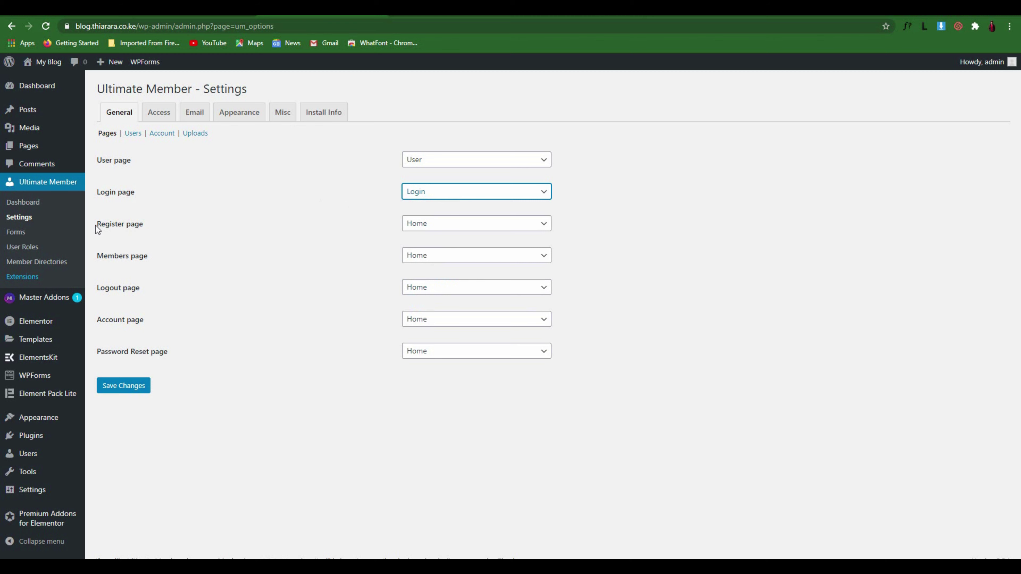
drag(96, 228, 107, 221)
click(381, 238)
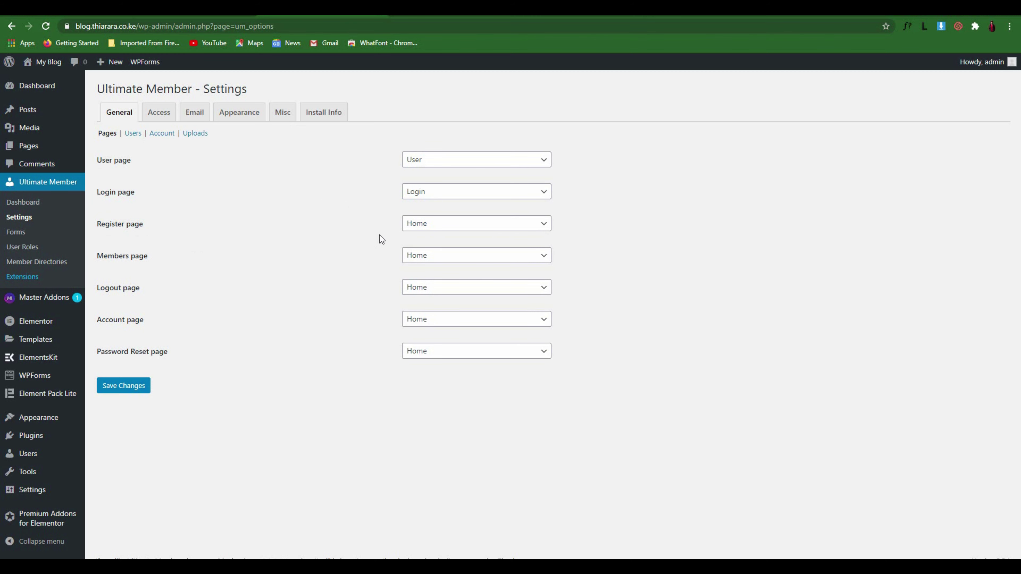
click(427, 227)
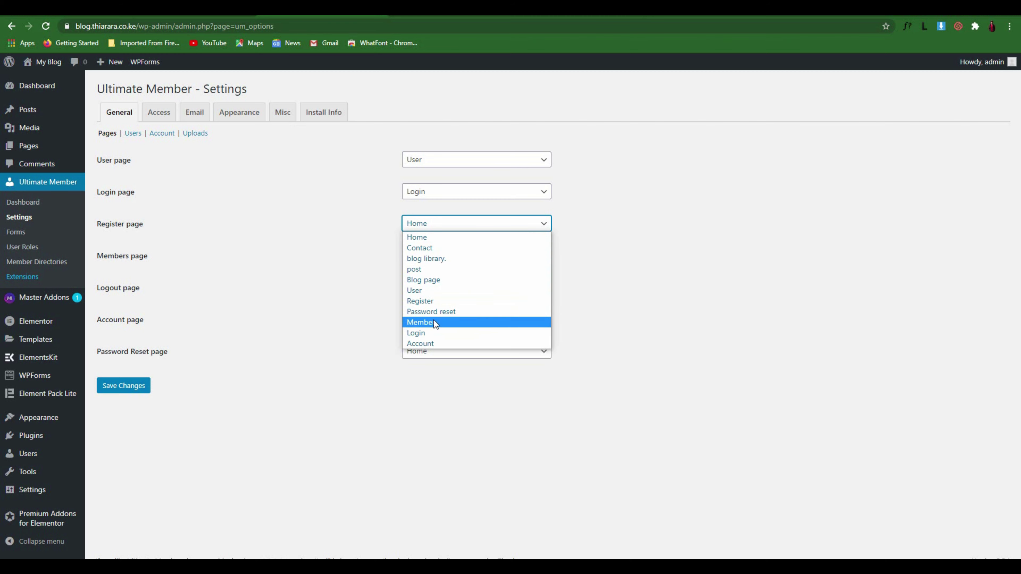
click(426, 301)
drag(147, 258, 129, 259)
click(204, 262)
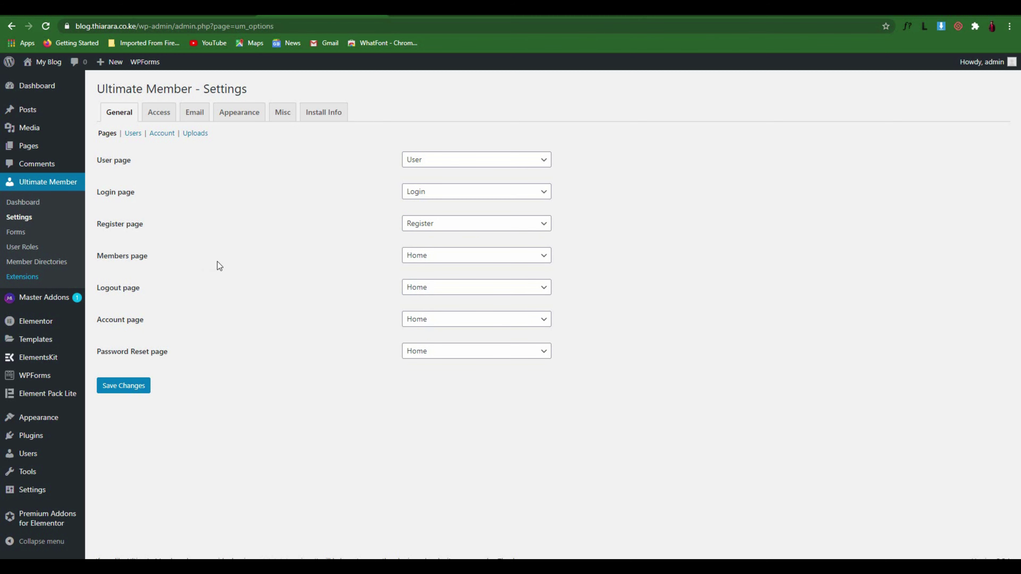
- Set the Members, Account and Password Reset slots to Member, Account and Password reset
click(462, 263)
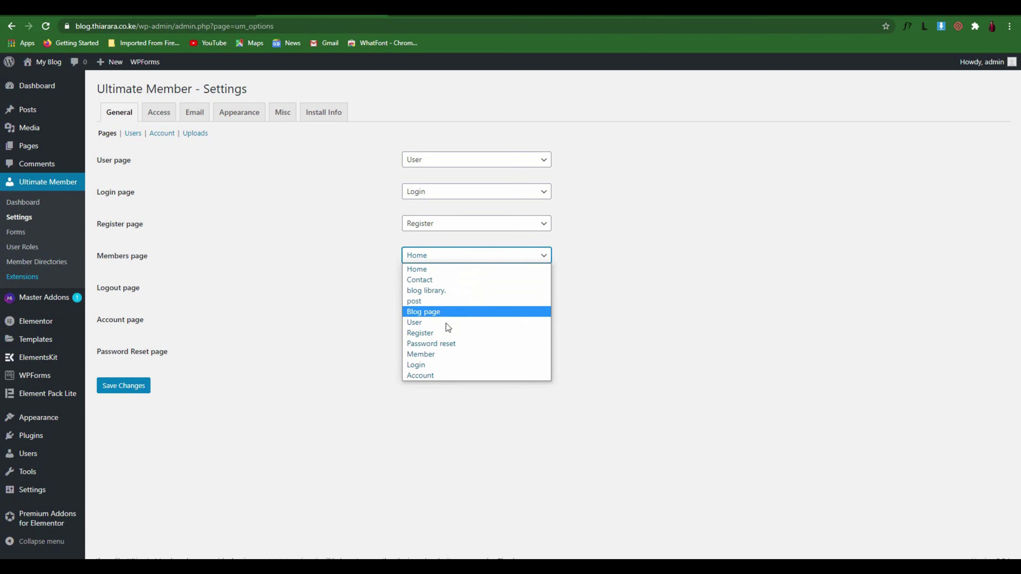
click(440, 353)
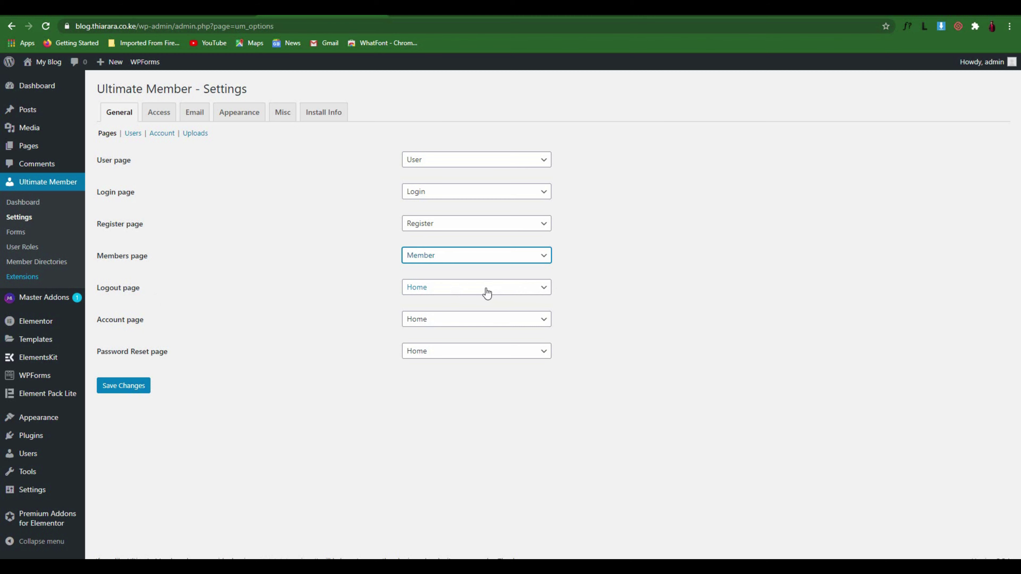
click(464, 321)
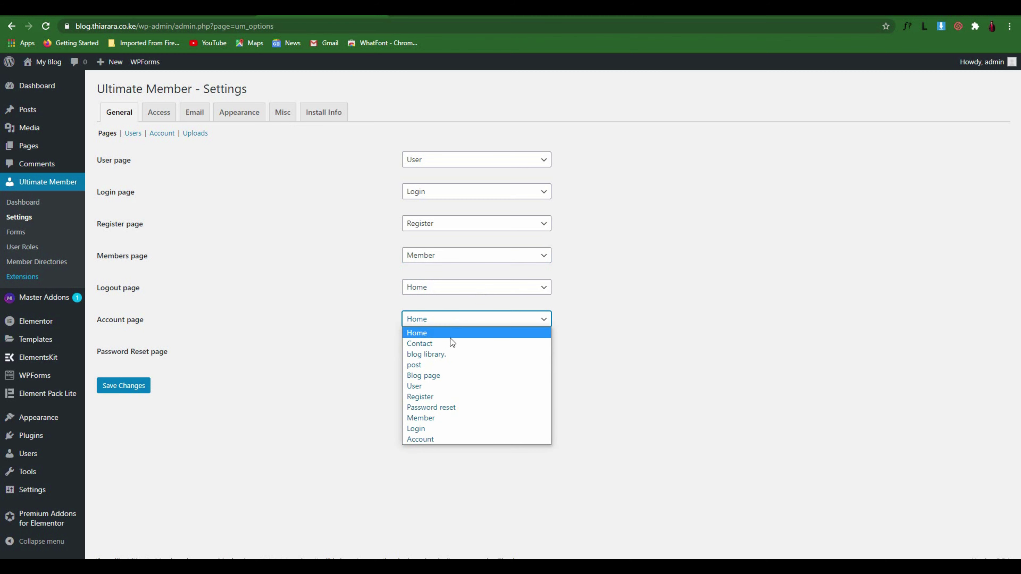
click(422, 440)
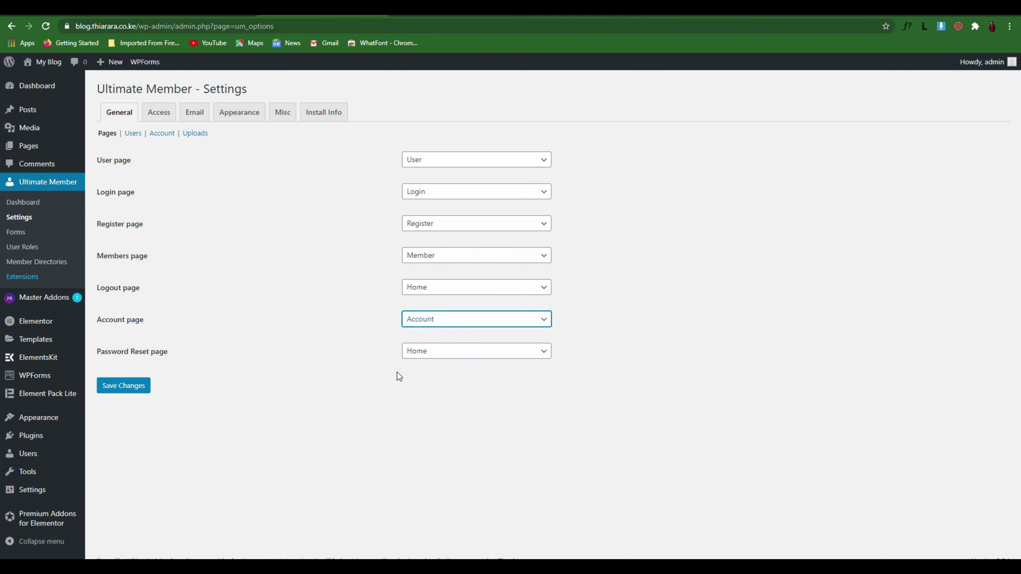
click(432, 356)
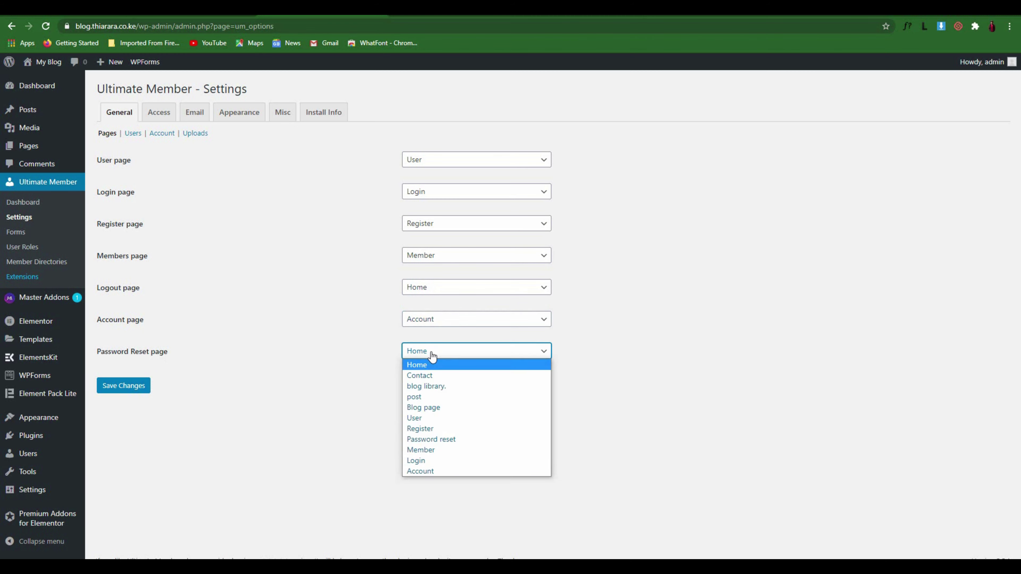
click(437, 438)
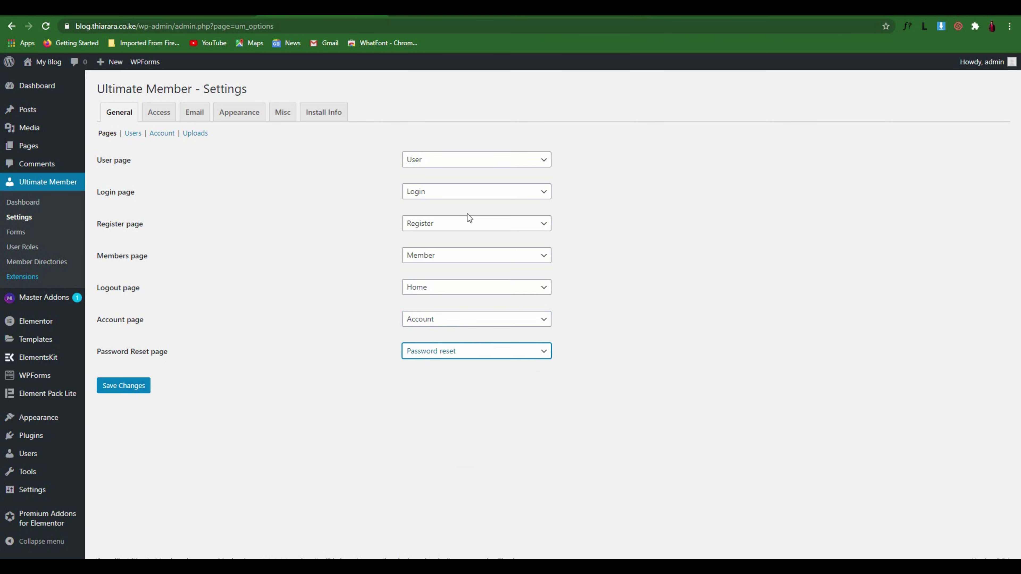
mouse_move(55, 422)
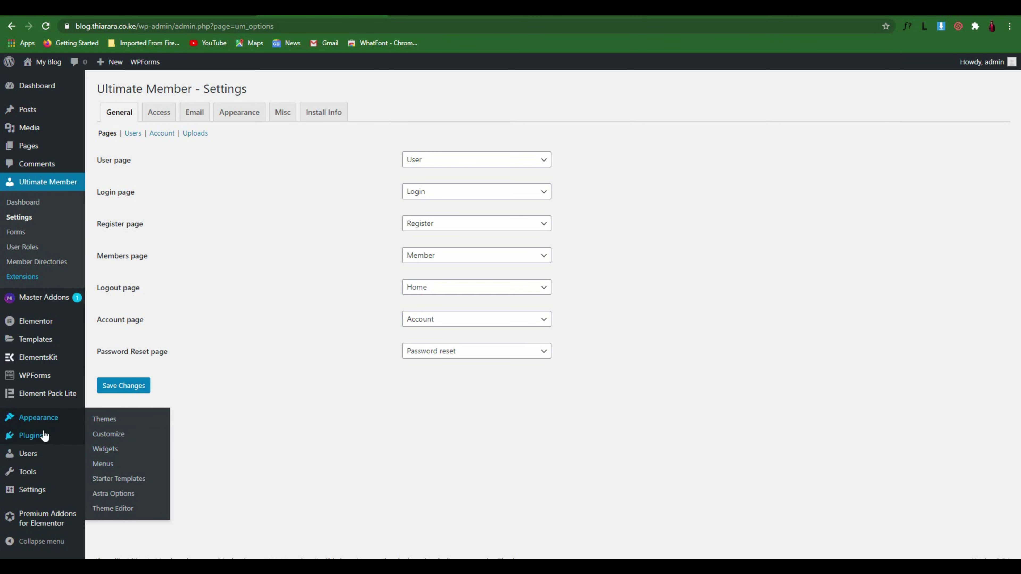
- Remove the invalid Blog item from the Primary Menu
click(104, 463)
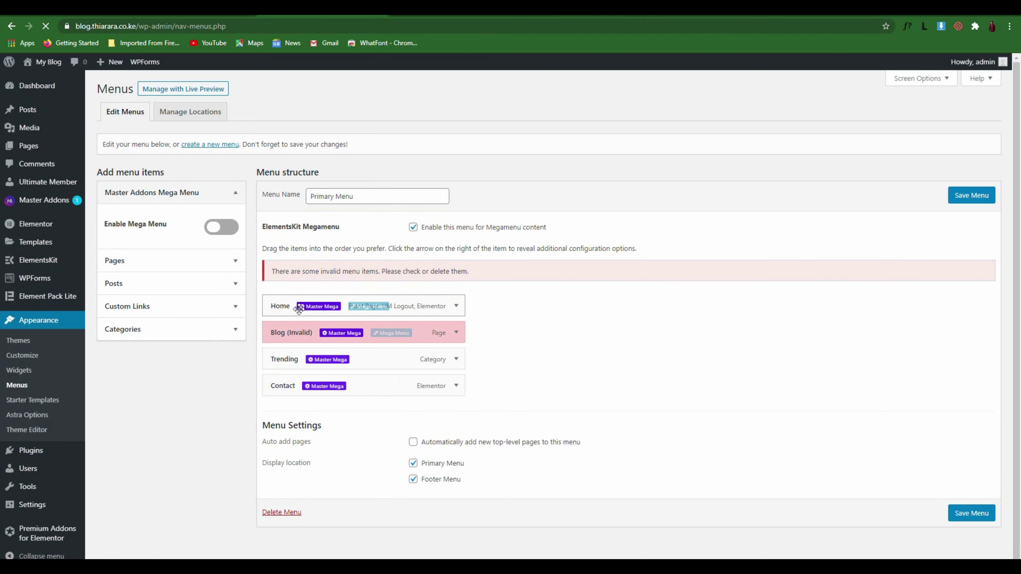
click(455, 332)
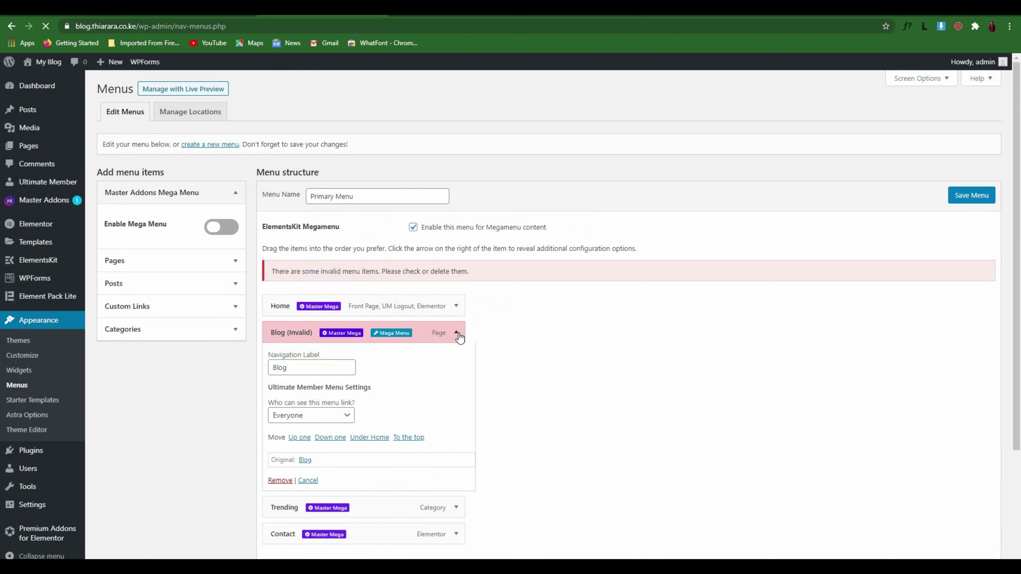
click(281, 481)
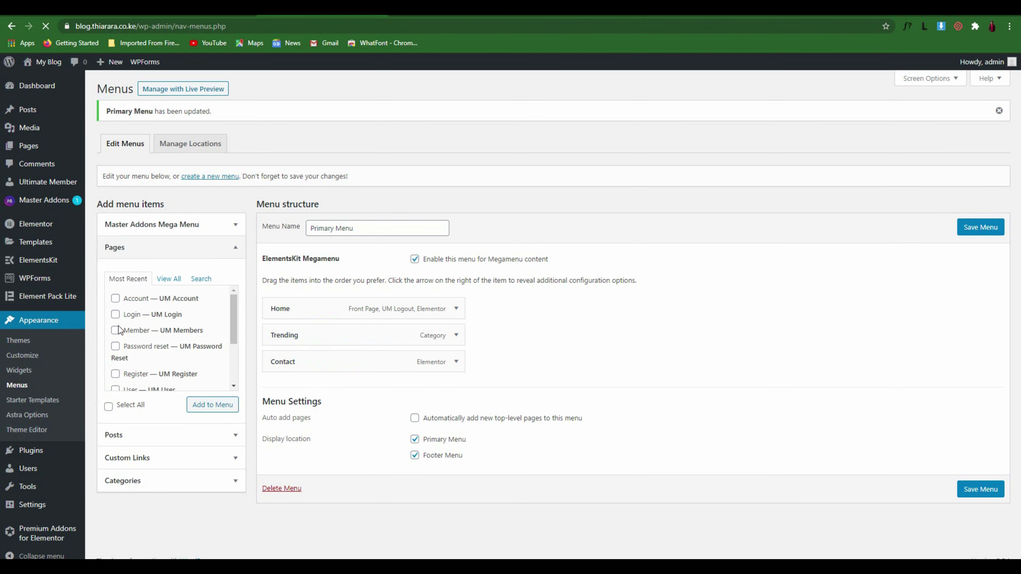
- Add the Login, Password reset, Register and User pages to the Primary Menu and save it
click(115, 314)
click(115, 348)
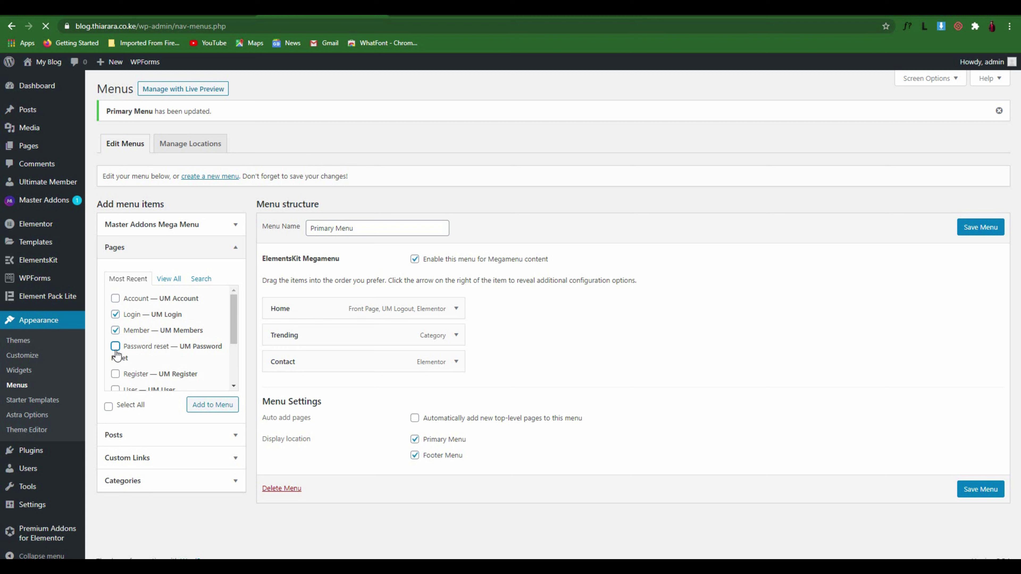
click(115, 374)
scroll(115, 374, down, 2)
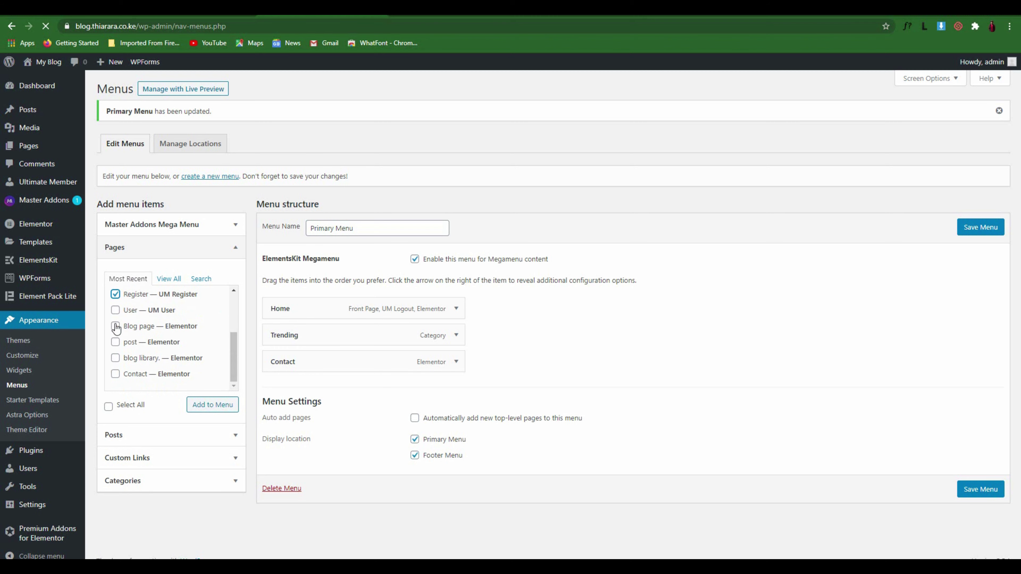
click(115, 310)
click(208, 404)
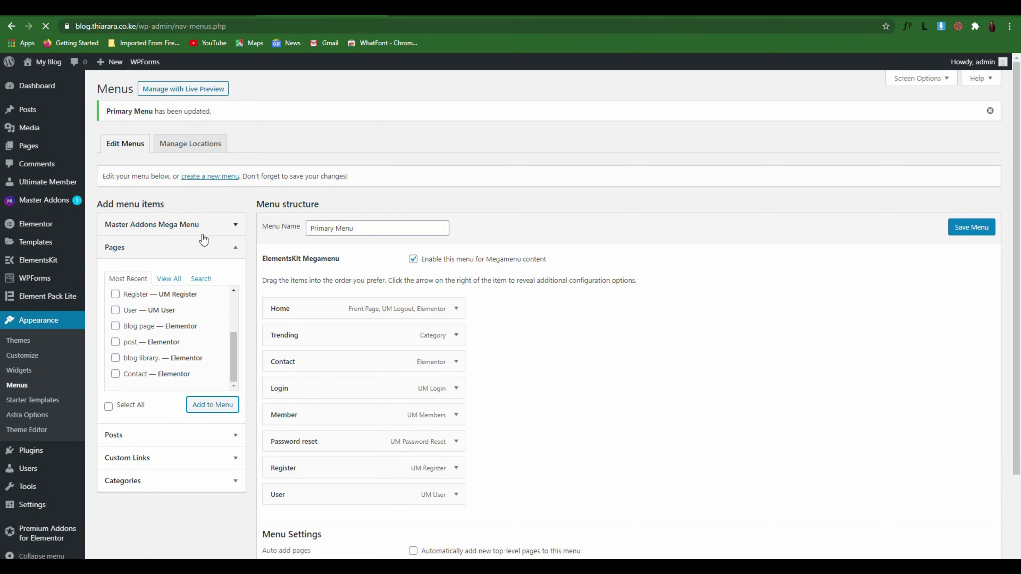
scroll(889, 442, down, 3)
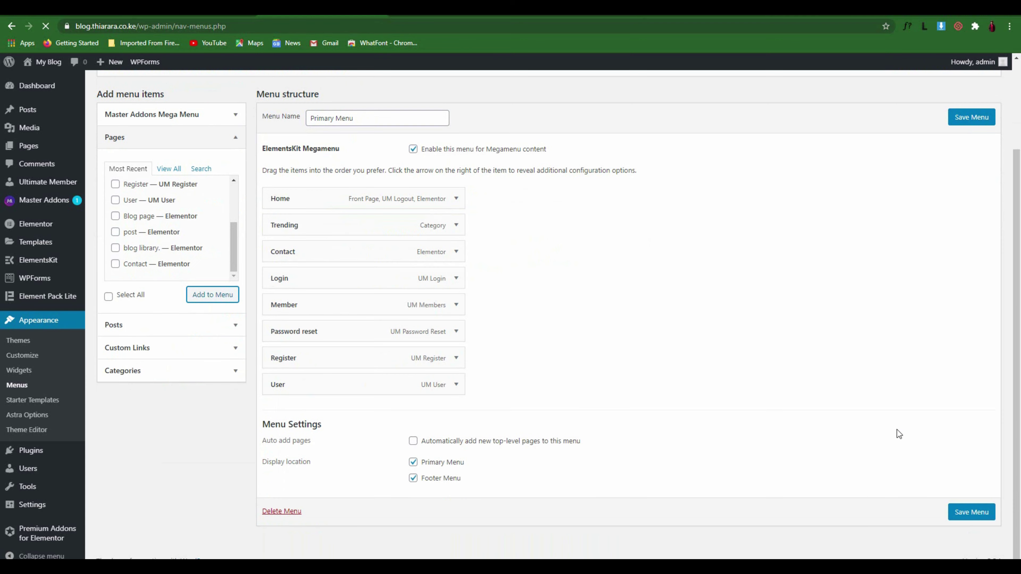
click(976, 512)
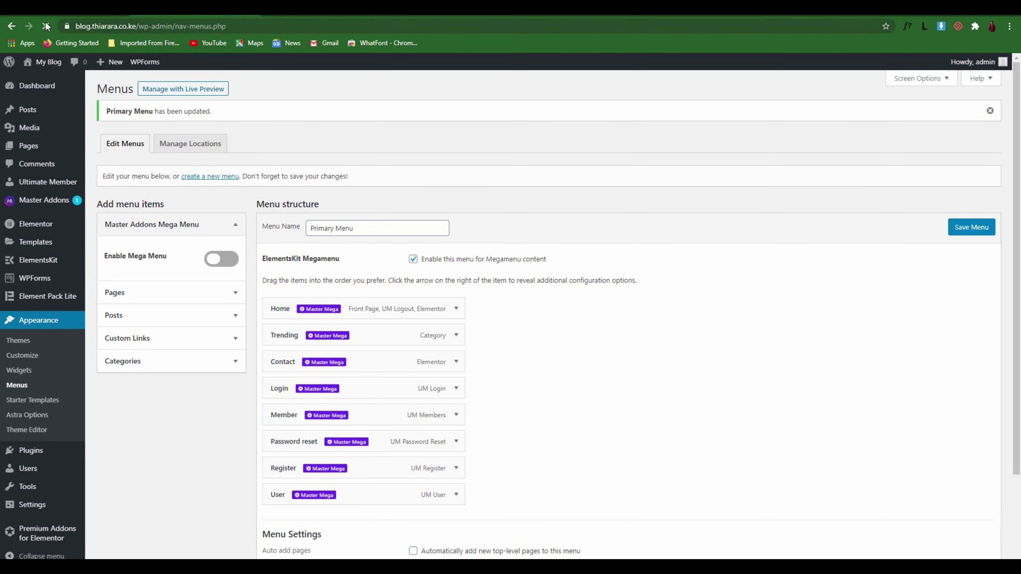
- Open the live site from My Blog in a new tab and log out from its header
right_click(47, 60)
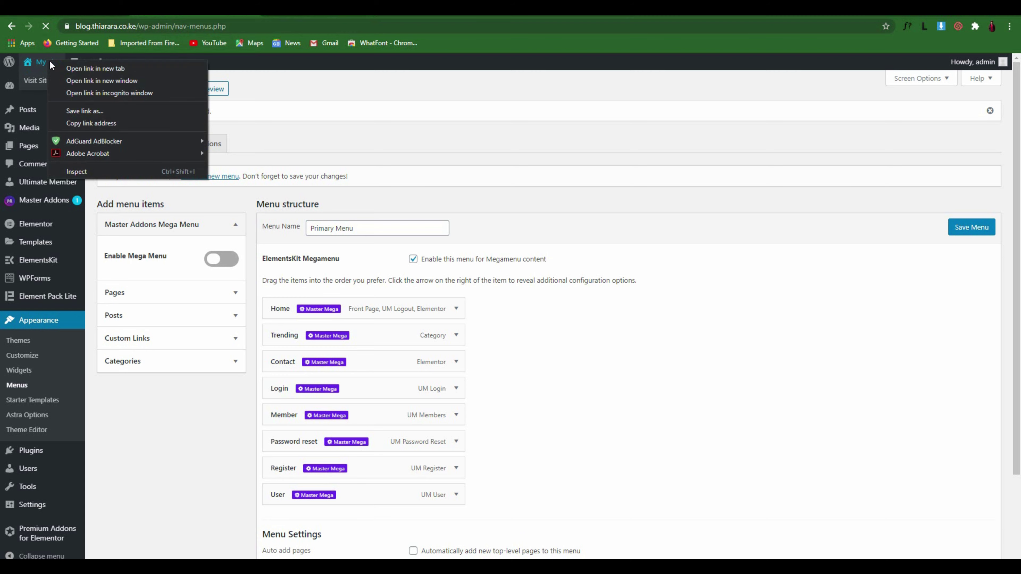
click(86, 69)
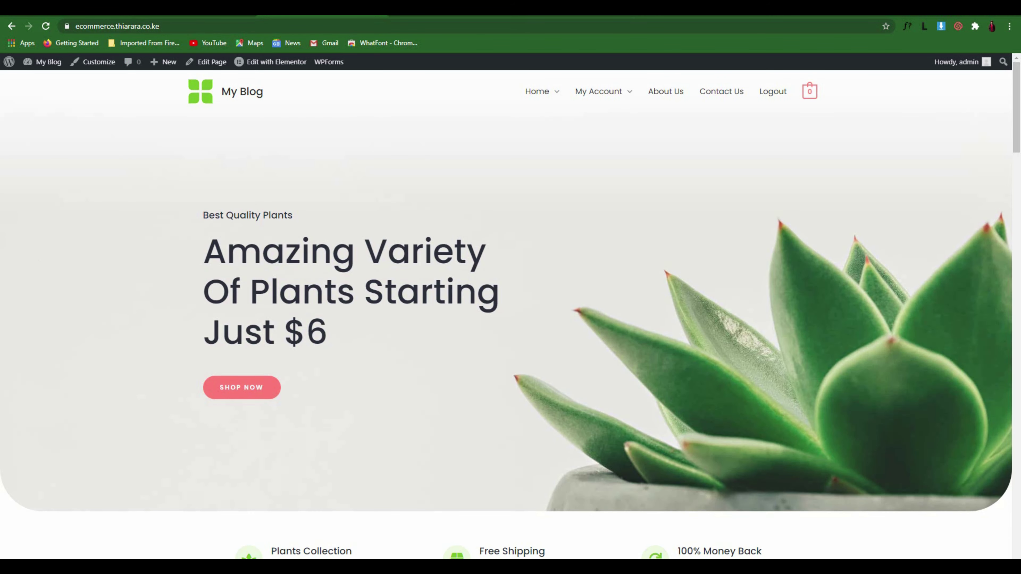
click(772, 97)
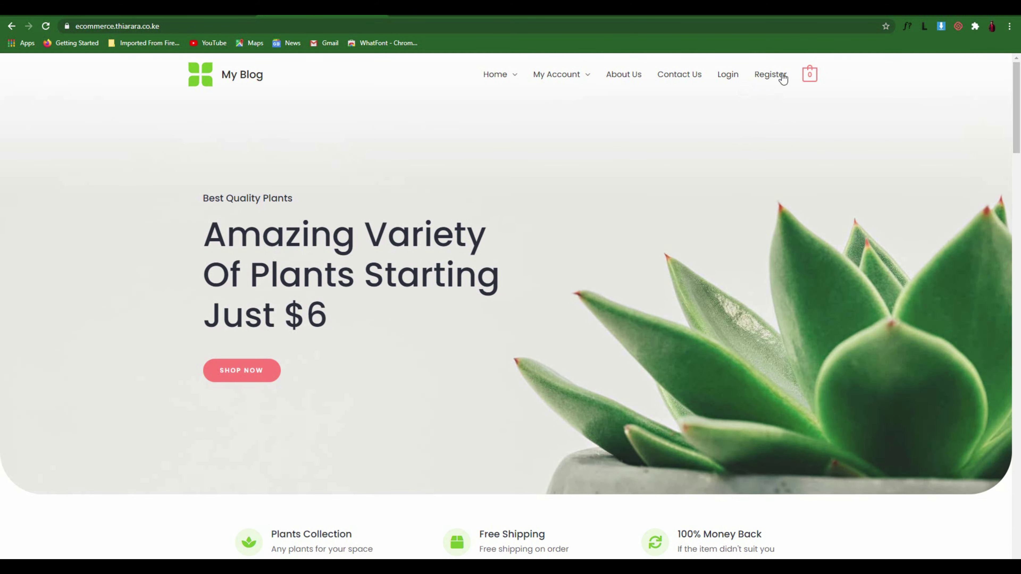
- Go to the front-end Login page and highlight its password recovery link
click(728, 81)
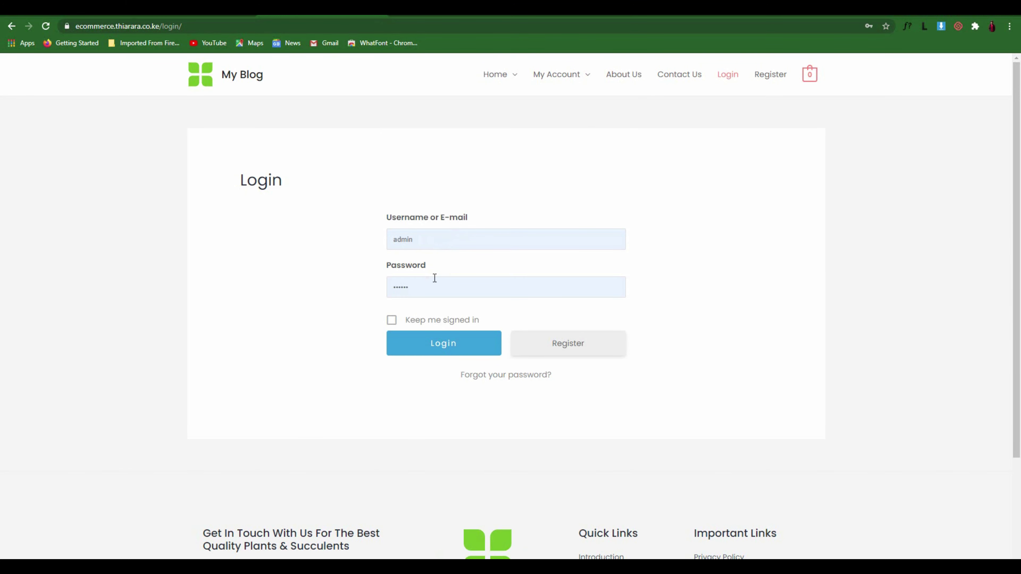
drag(544, 380, 439, 386)
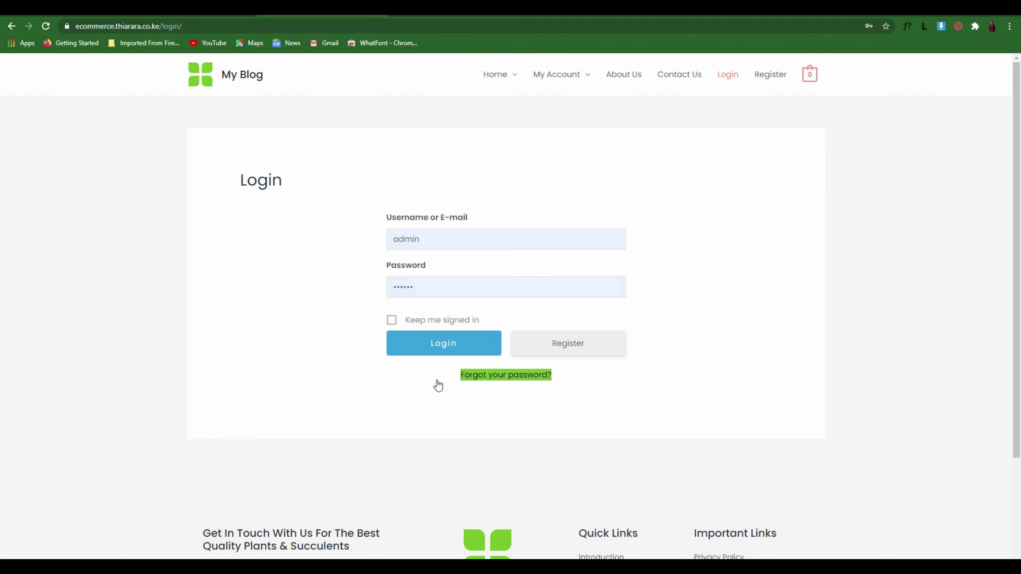